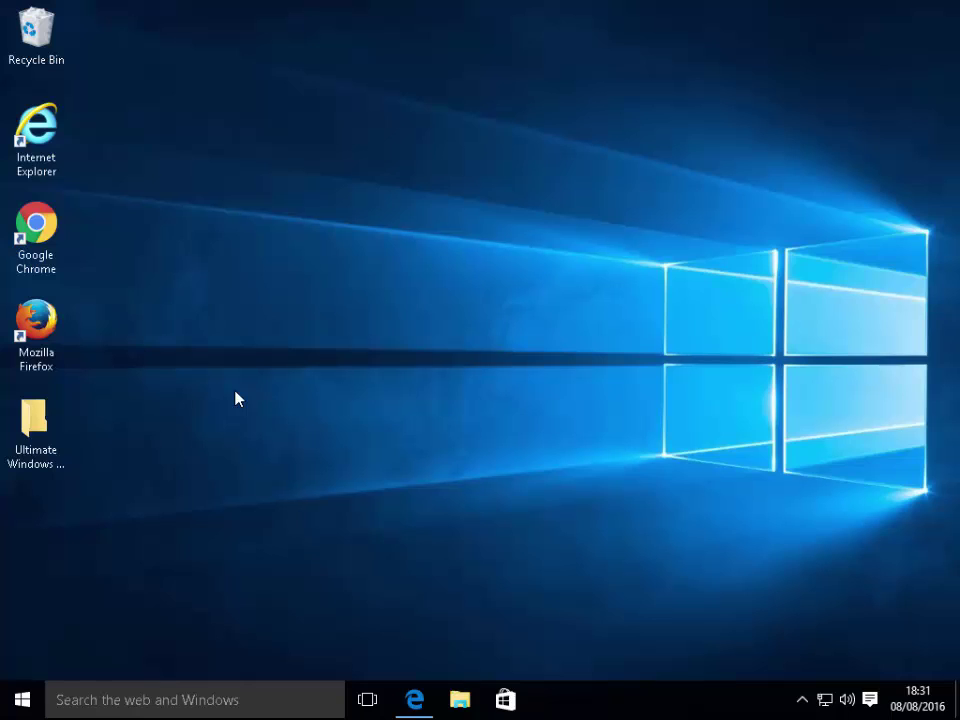
Open Programs and Features by running appwiz.cpl.
key(Tab)
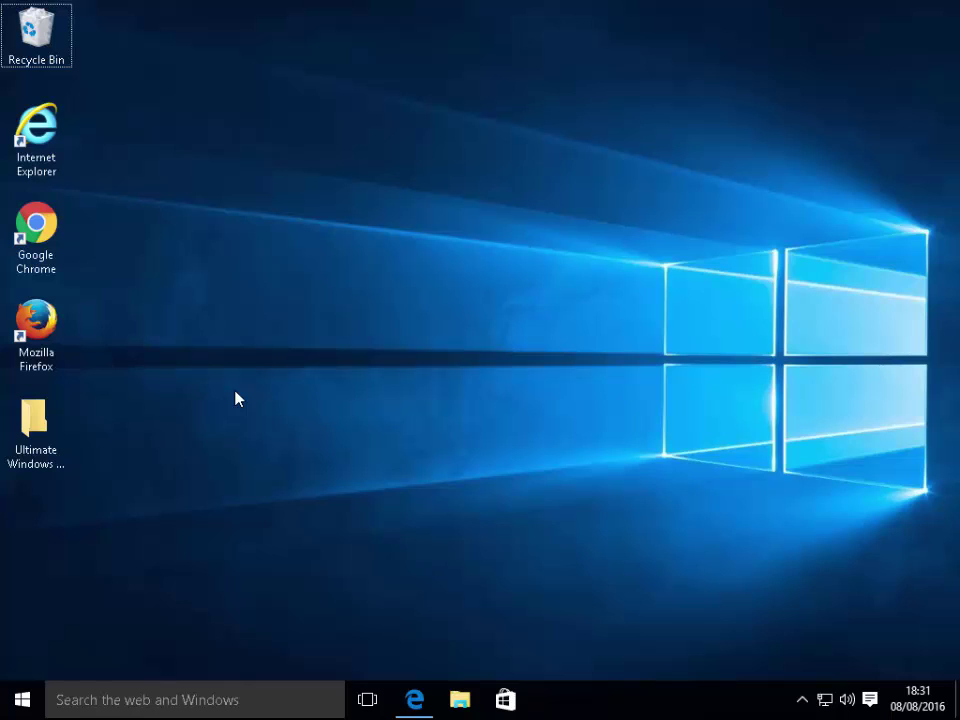
key(super+r)
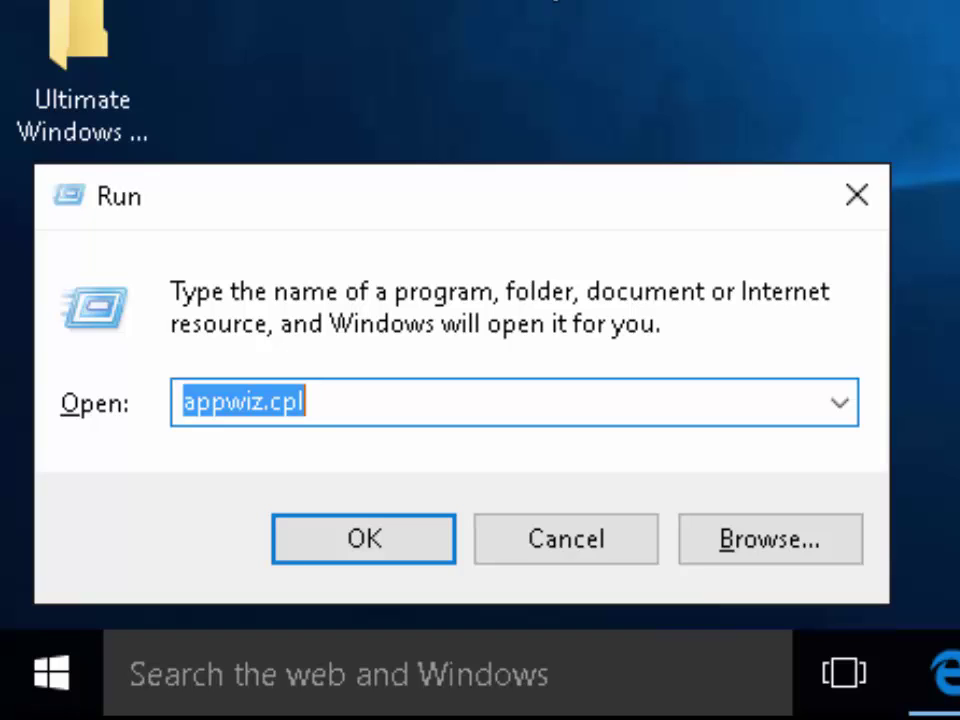
key(BackSpace)
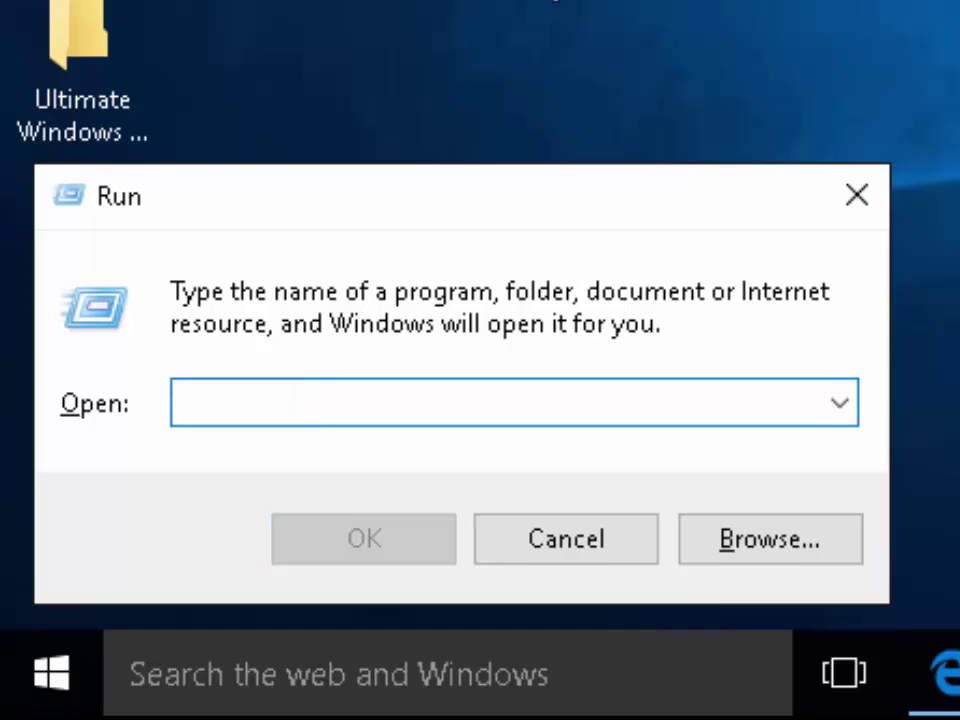
text(ap)
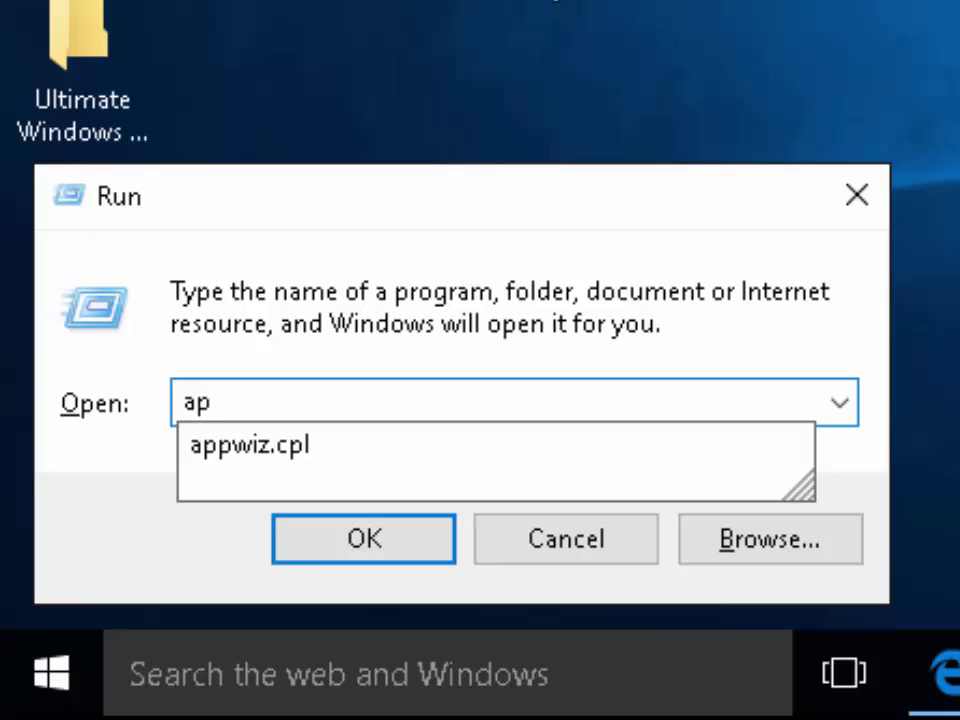
text(pwiz.)
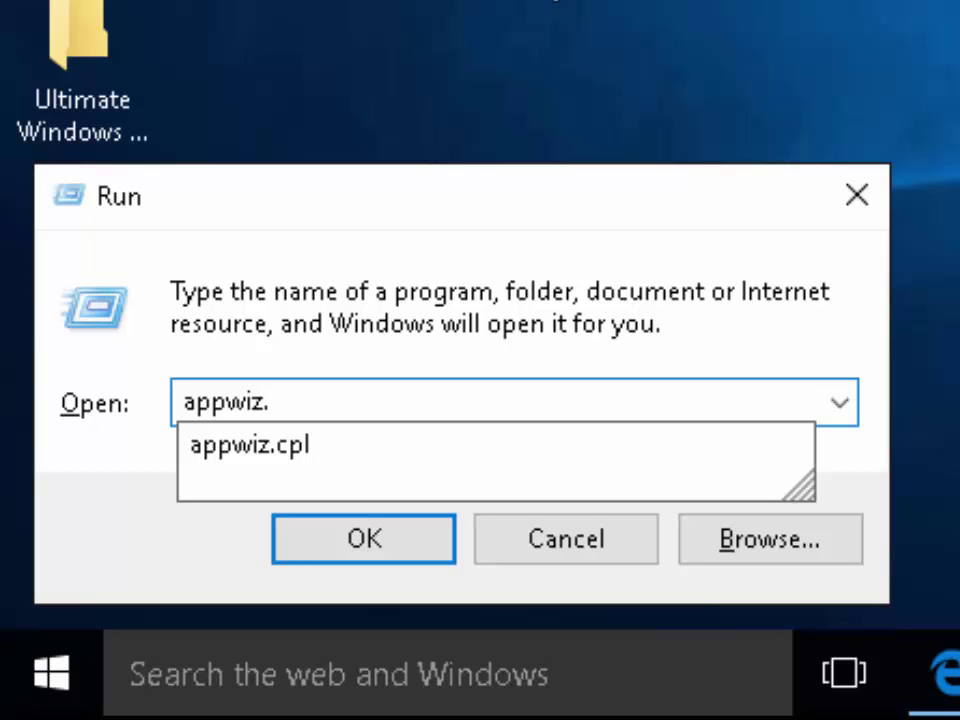
text(cpl)
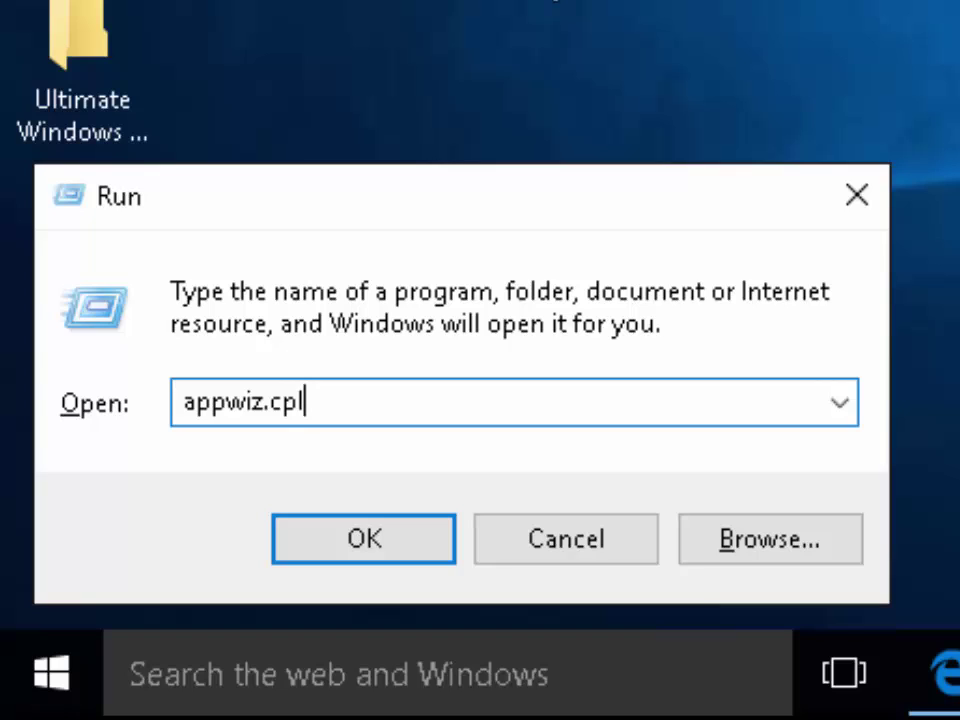
click(419, 540)
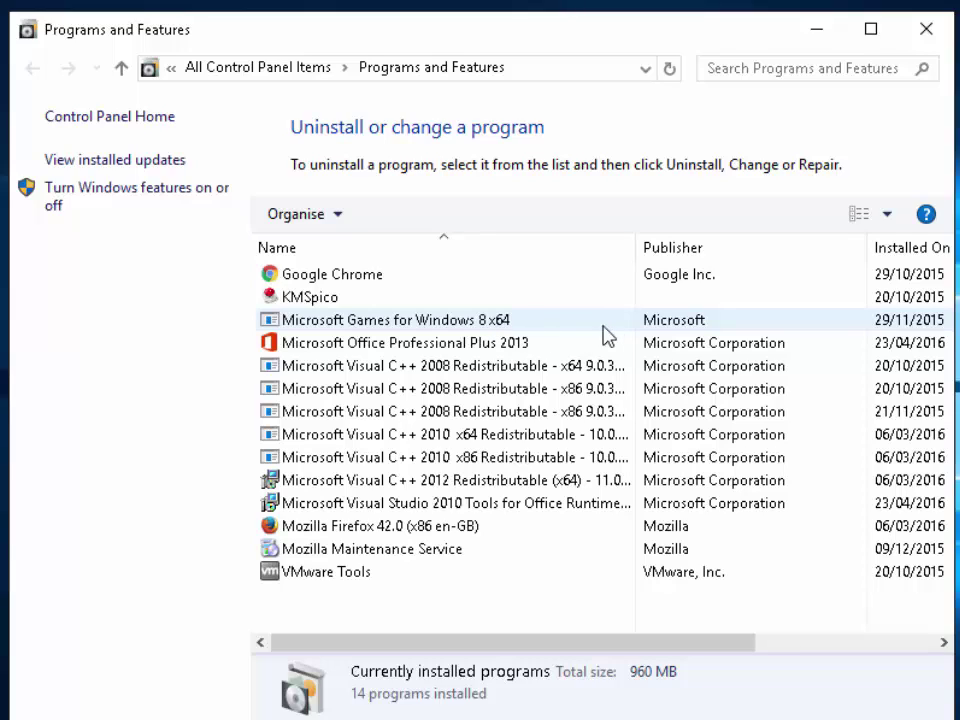
Uninstall Microsoft Games for Windows 8 x64, confirming the removal and allowing the installer to make changes to the PC.
click(548, 330)
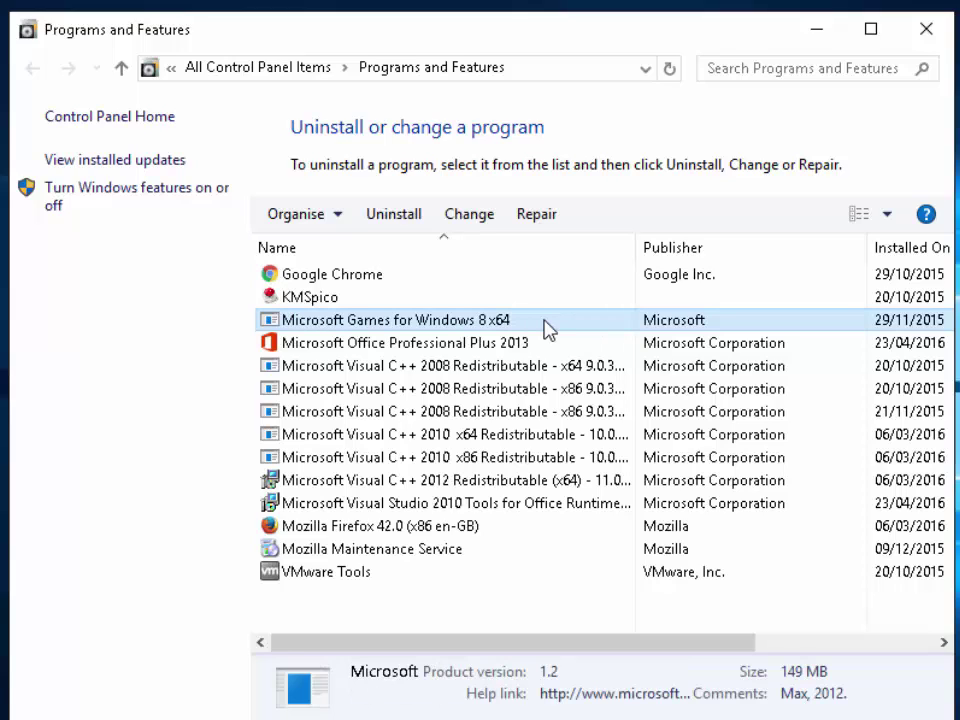
click(405, 222)
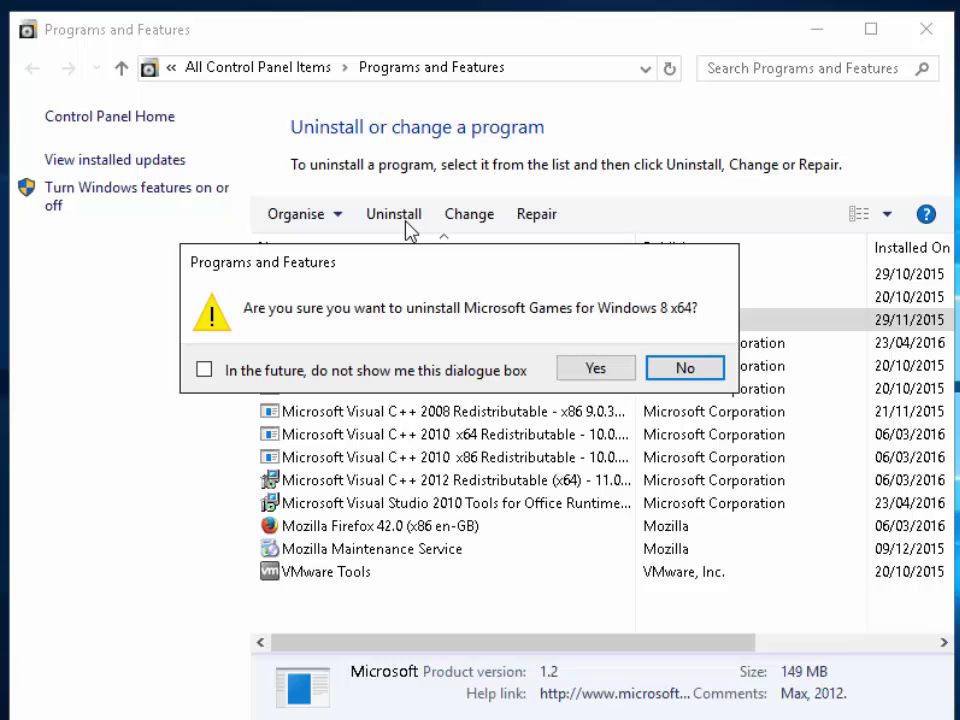
click(622, 373)
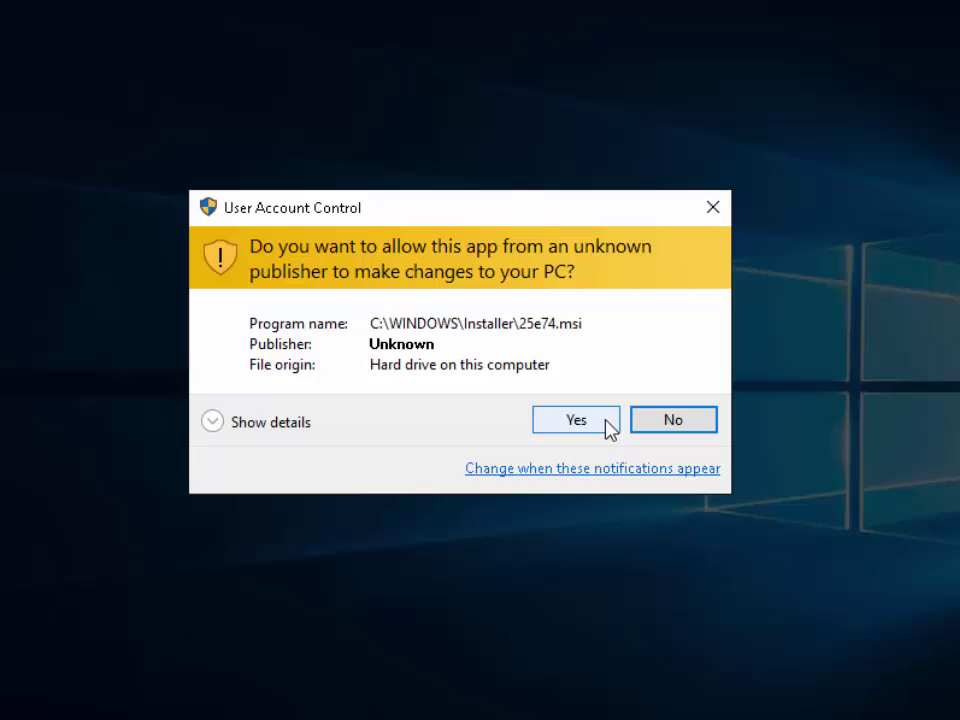
click(606, 423)
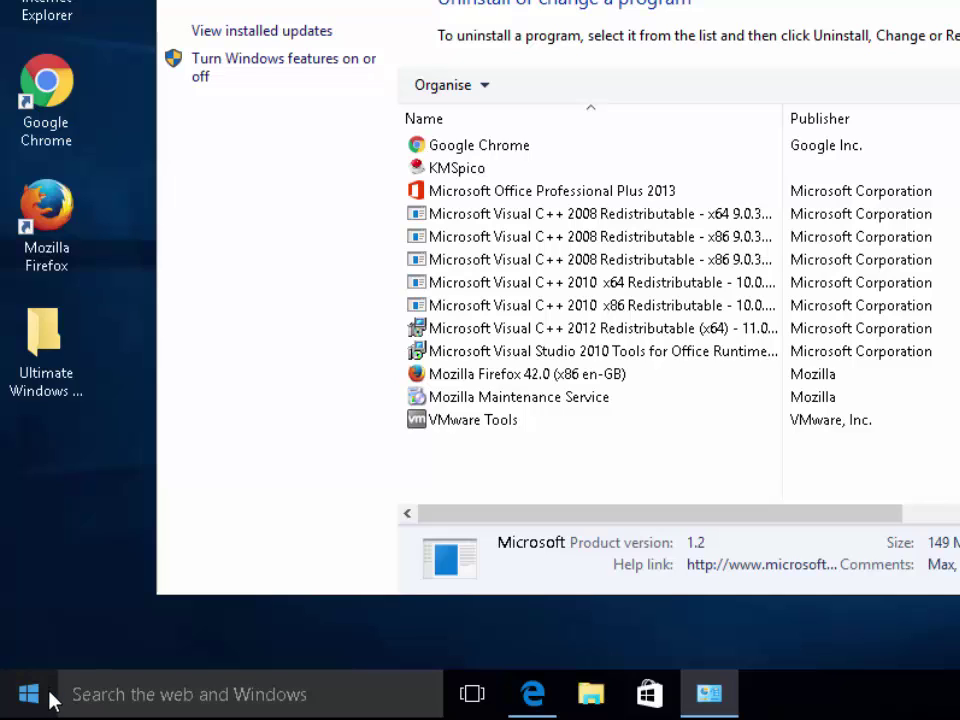
Restart the computer.
click(38, 699)
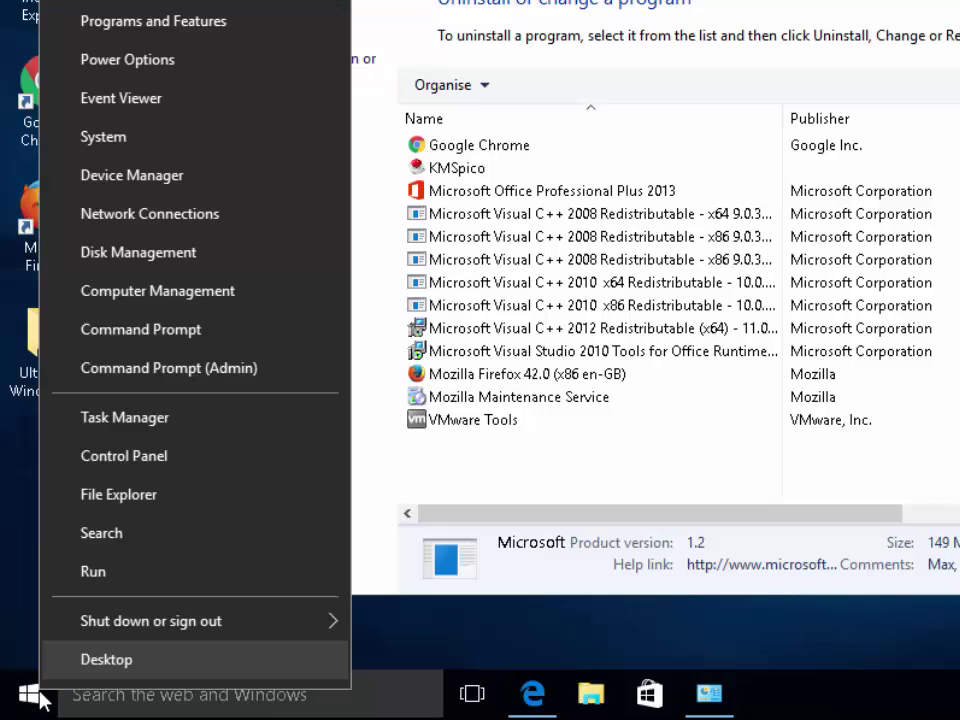
mouse_move(276, 630)
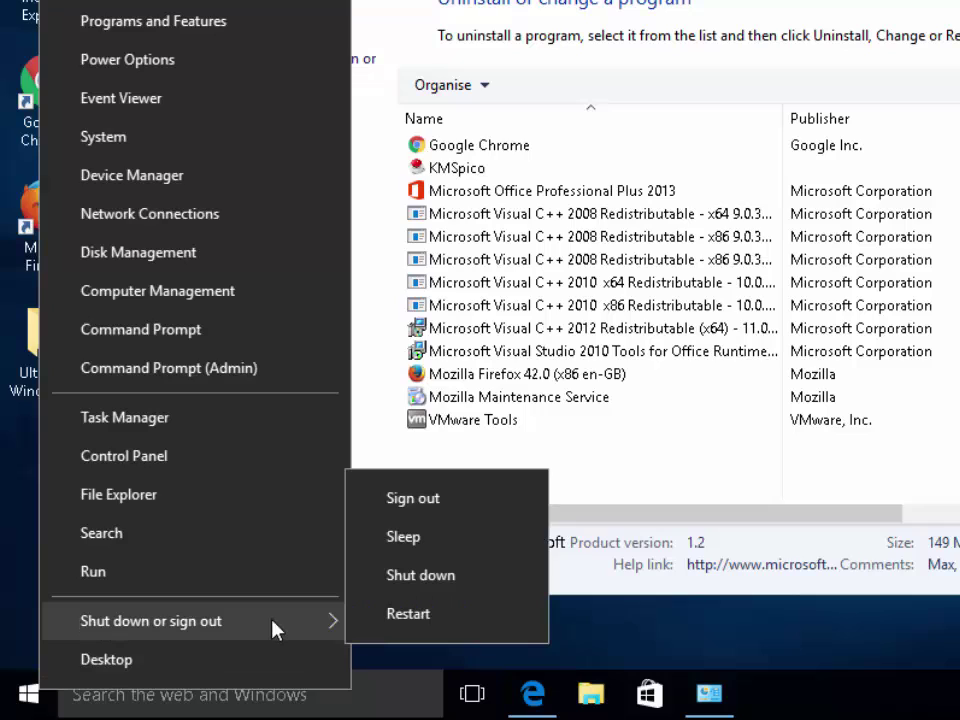
click(475, 626)
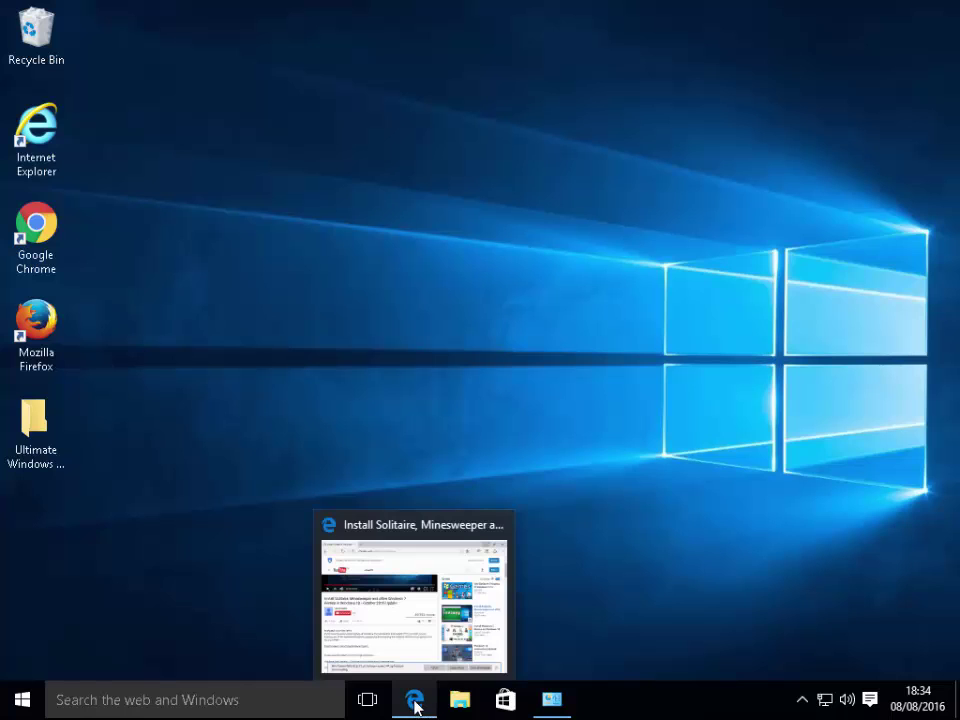
Switch to Microsoft Edge, dismiss the download notification and look through the YouTube video's description.
click(416, 706)
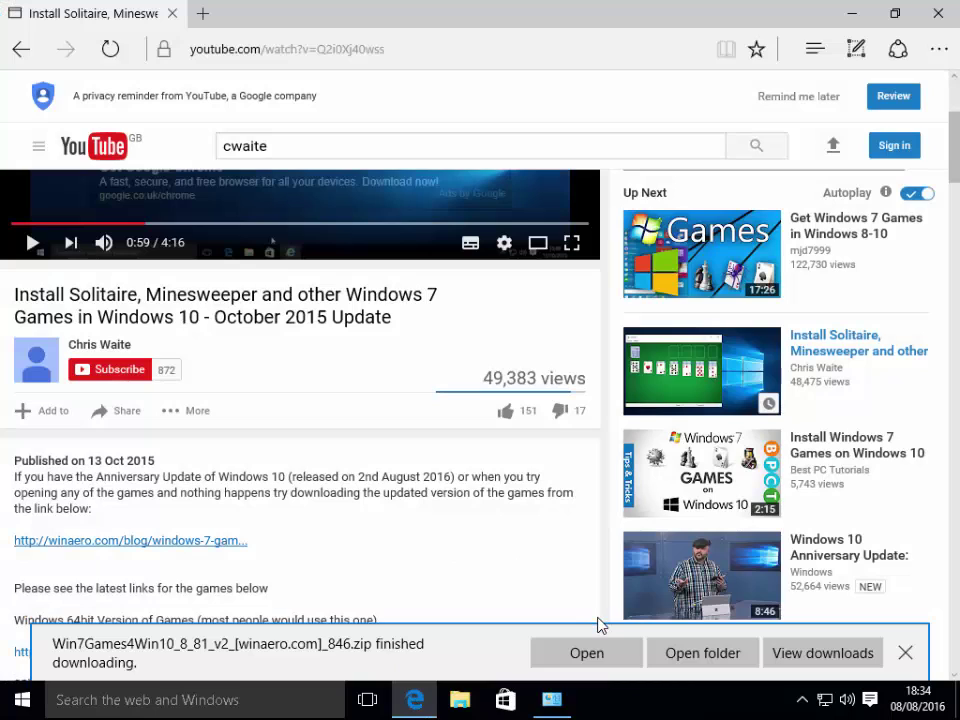
click(904, 654)
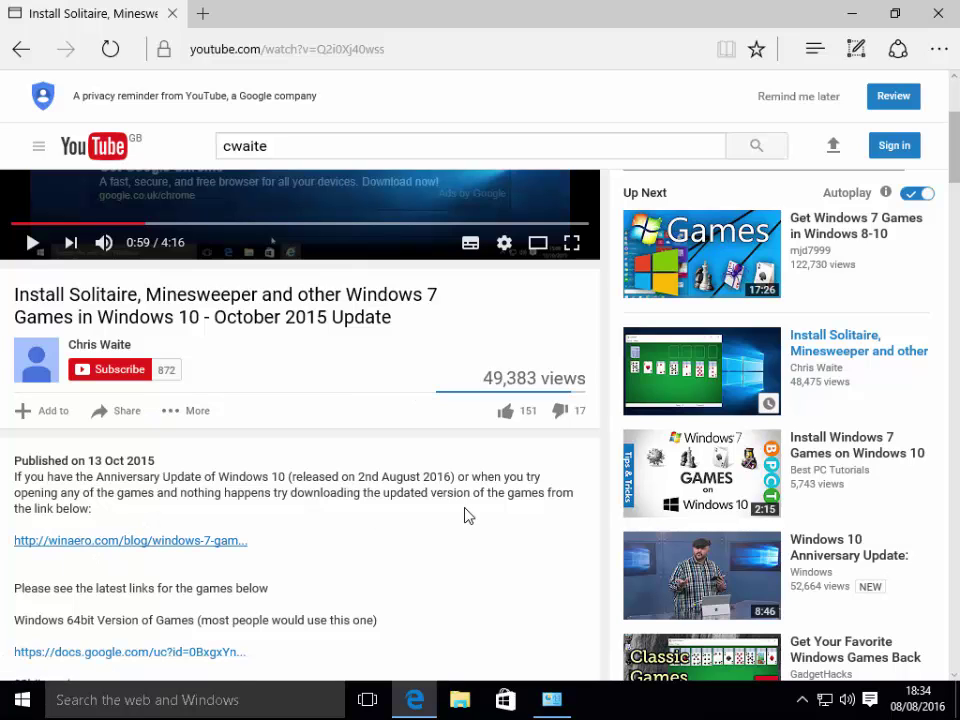
scroll(465, 515, down, 2)
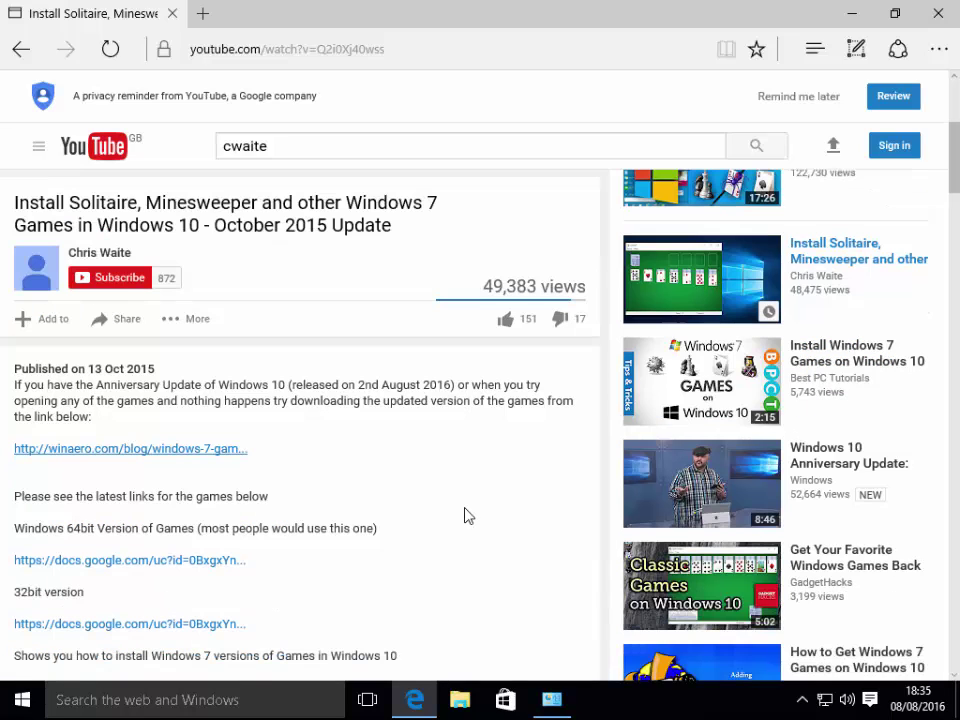
scroll(465, 515, down, 2)
scroll(465, 515, up, 2)
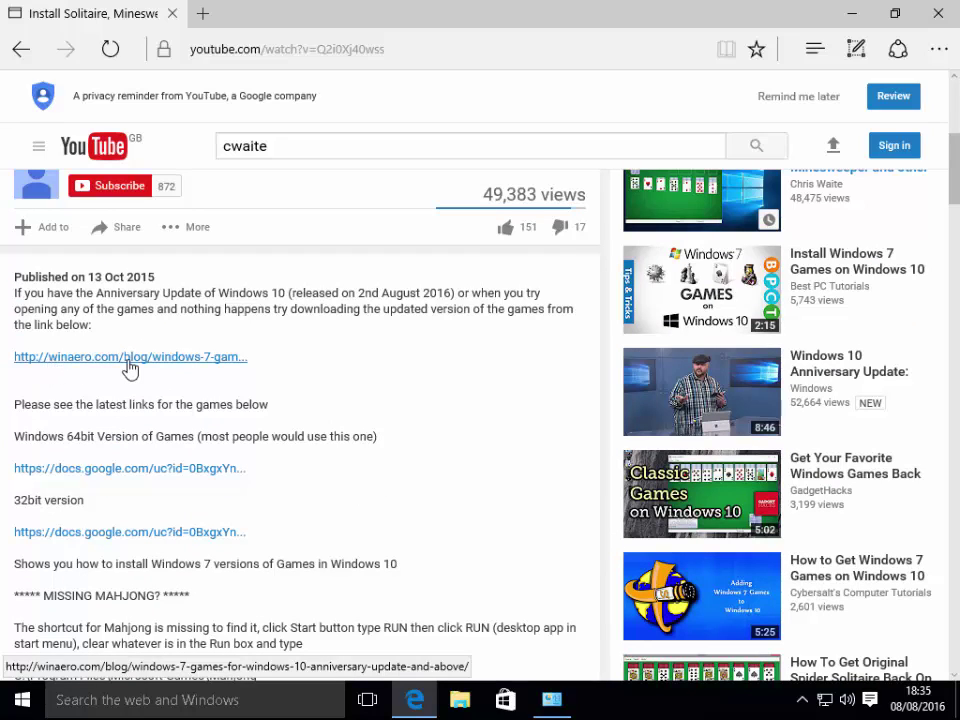
scroll(458, 546, down, 4)
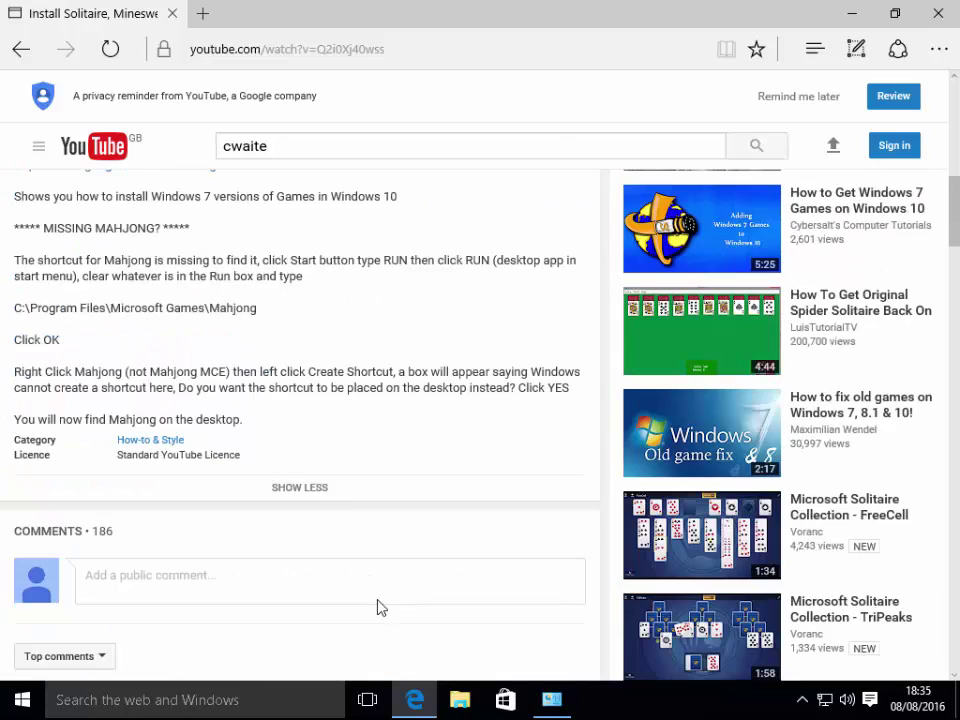
Expand the video's collapsed description and open its winaero.com link to the updated Windows 7 games.
click(311, 496)
scroll(456, 537, up, 2)
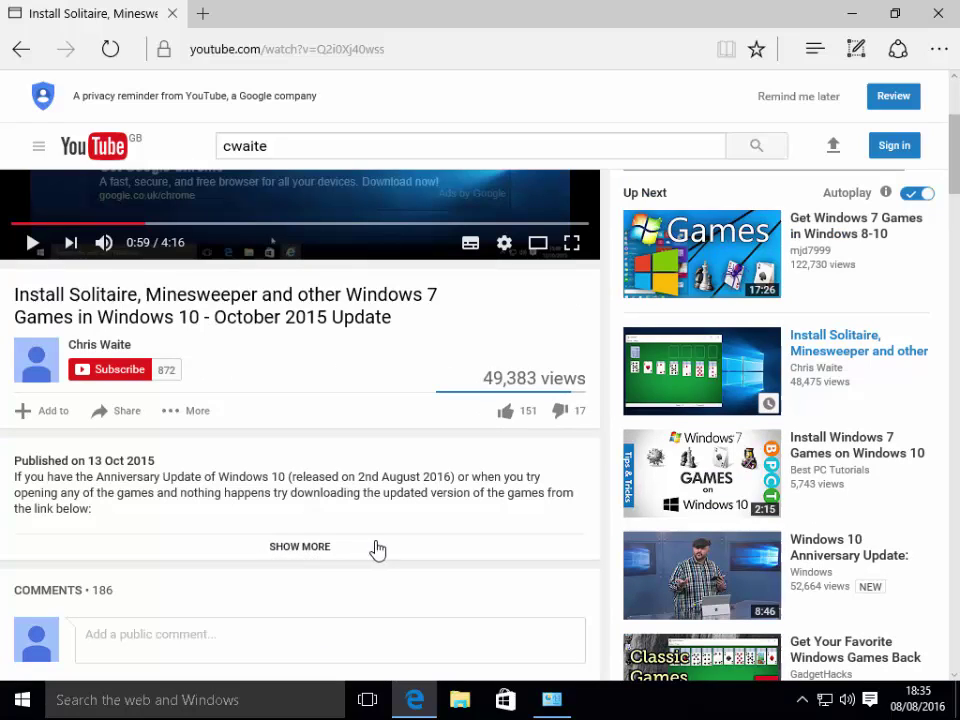
click(300, 547)
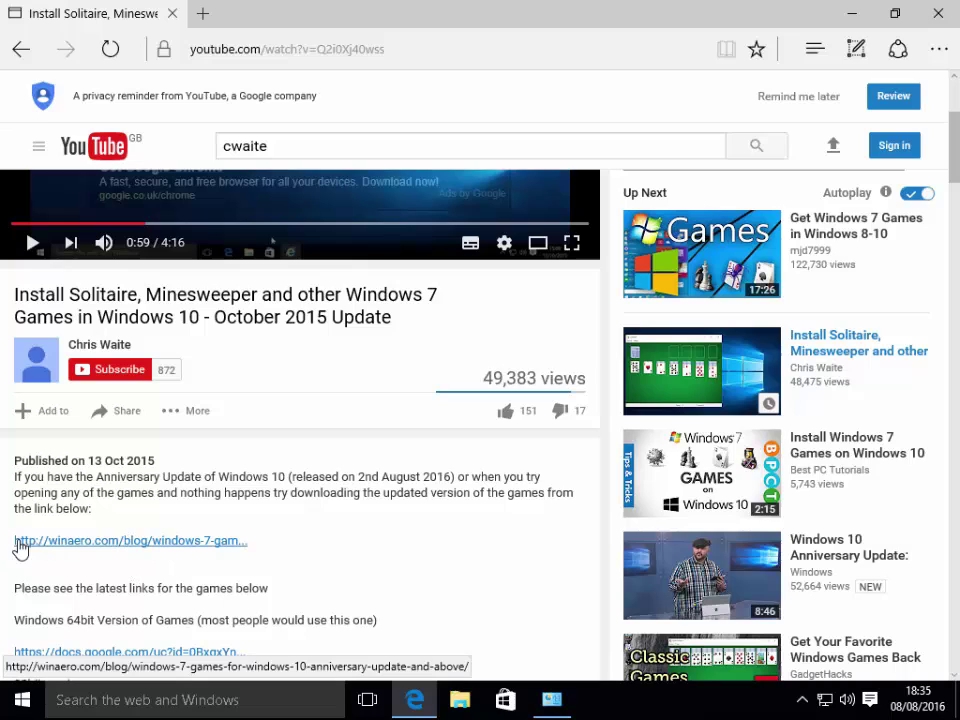
click(88, 551)
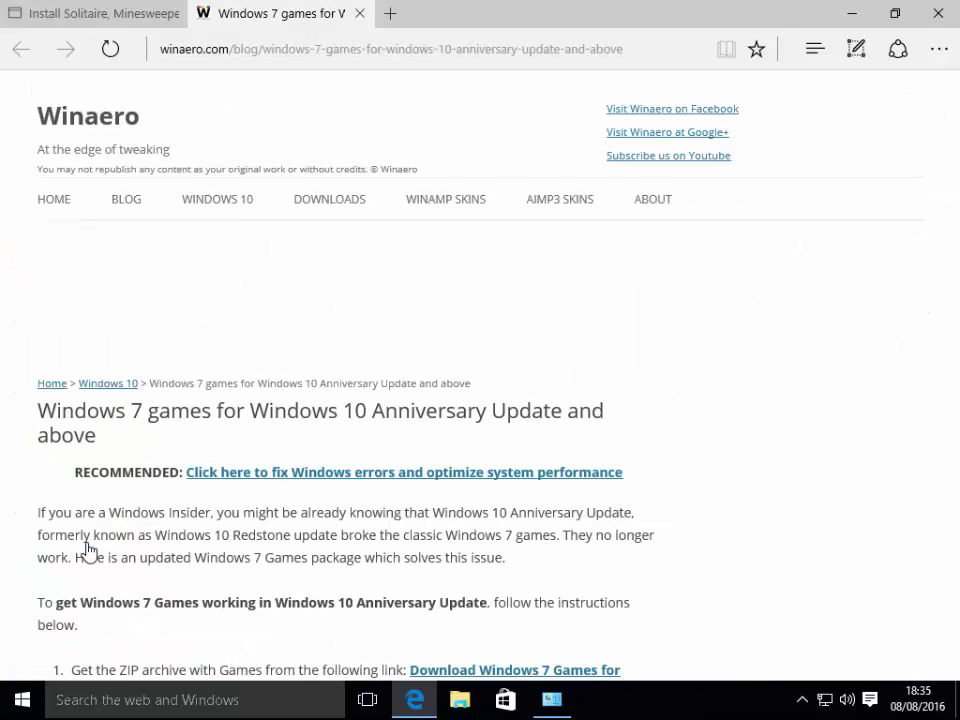
Open the article's "Download Windows 7 Games for Windows 10, Windows 8 and Windows 8.1" link.
scroll(707, 540, down, 2)
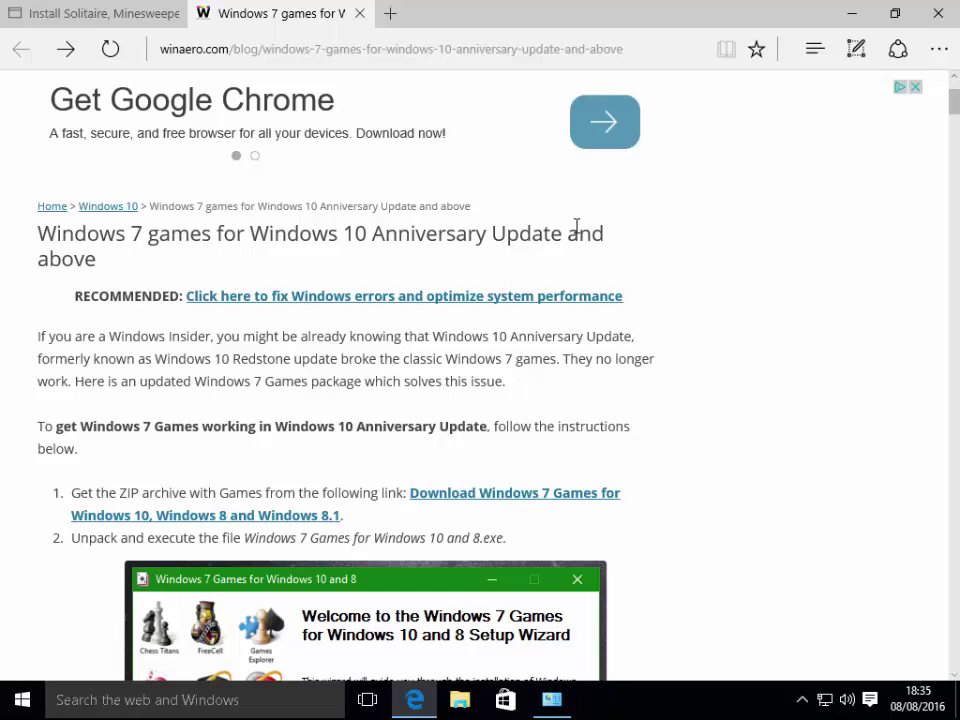
scroll(265, 420, up, 2)
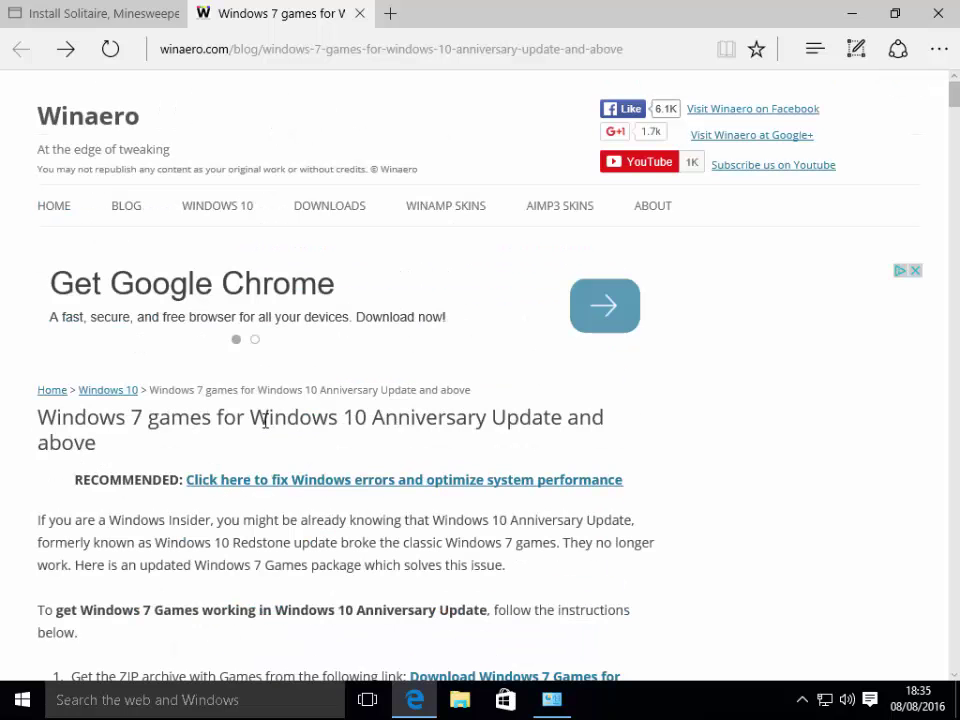
scroll(345, 347, down, 1)
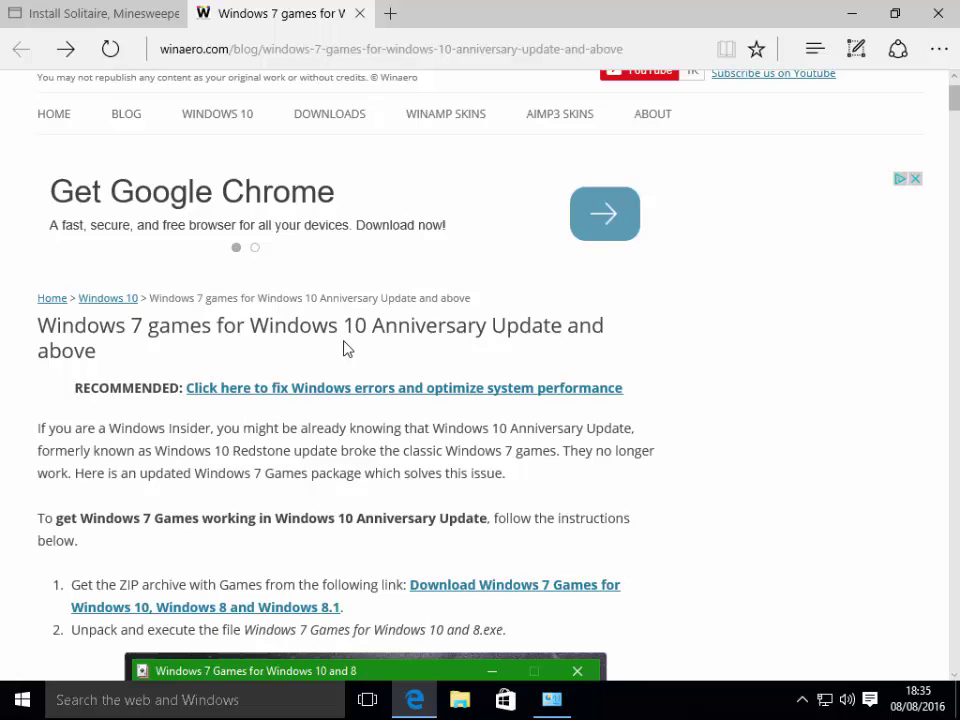
scroll(345, 347, down, 1)
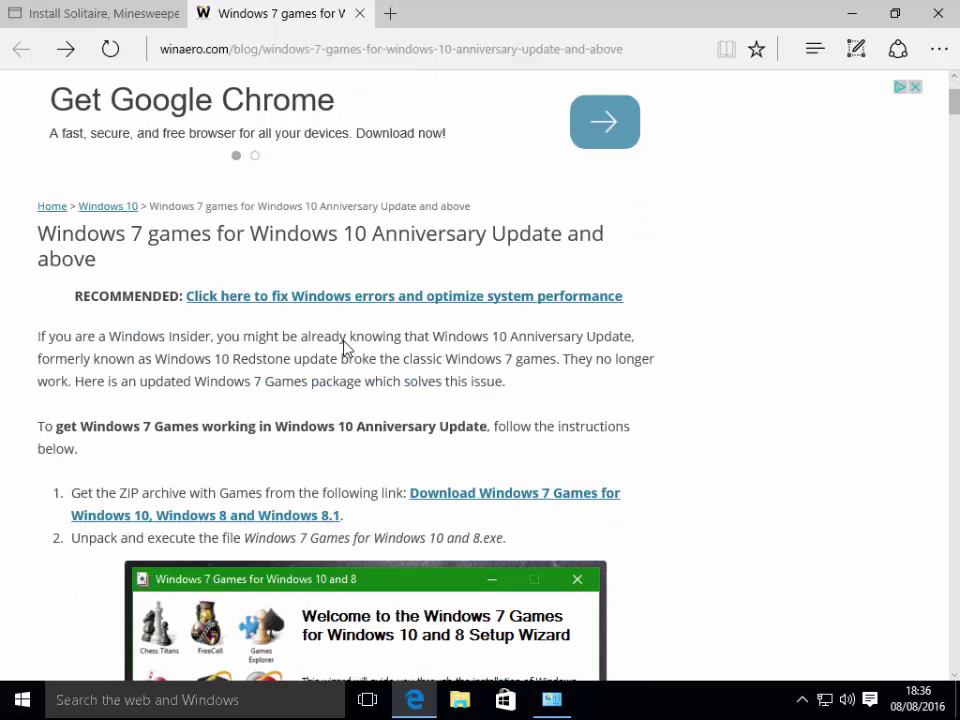
click(488, 501)
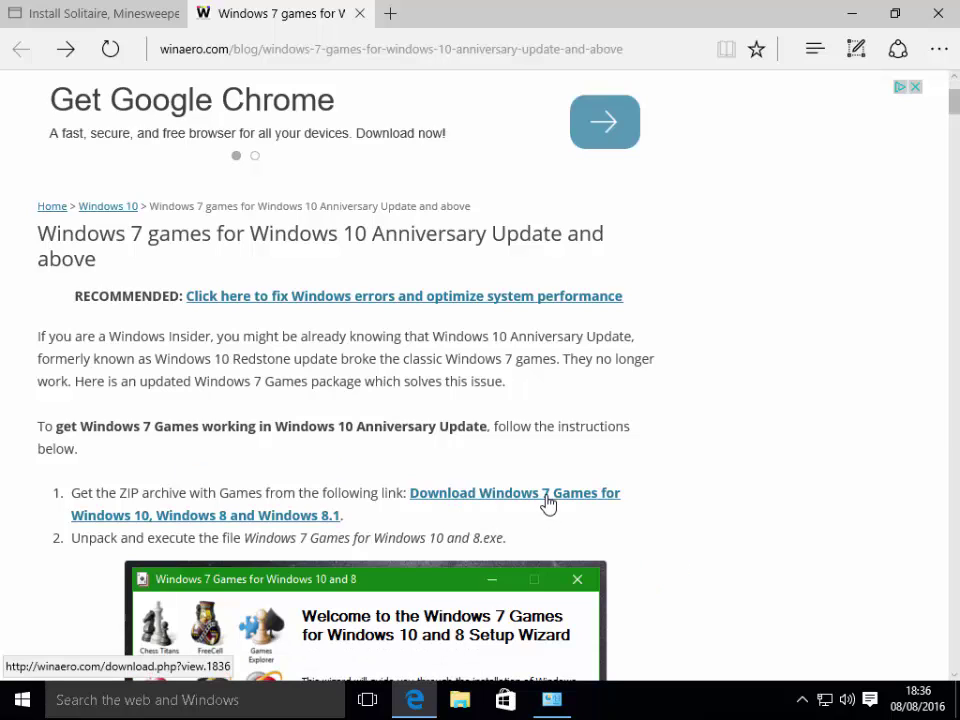
click(500, 504)
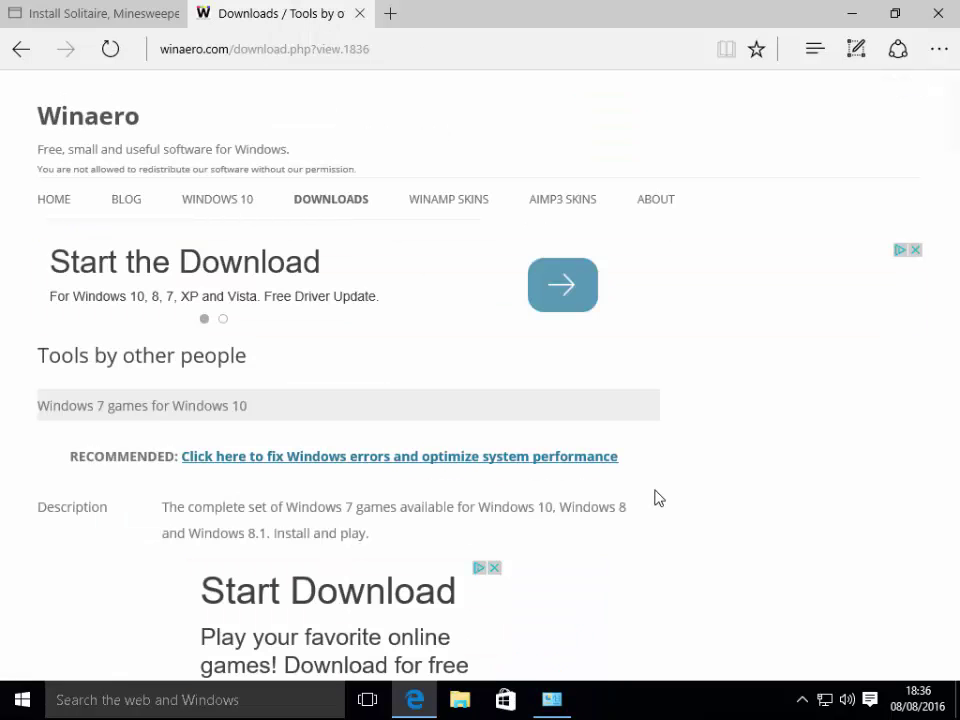
Use the "Download Windows 7 games for Windows 10" link on the Winaero download page, avoiding the advertisements.
scroll(657, 497, down, 2)
scroll(657, 497, down, 1)
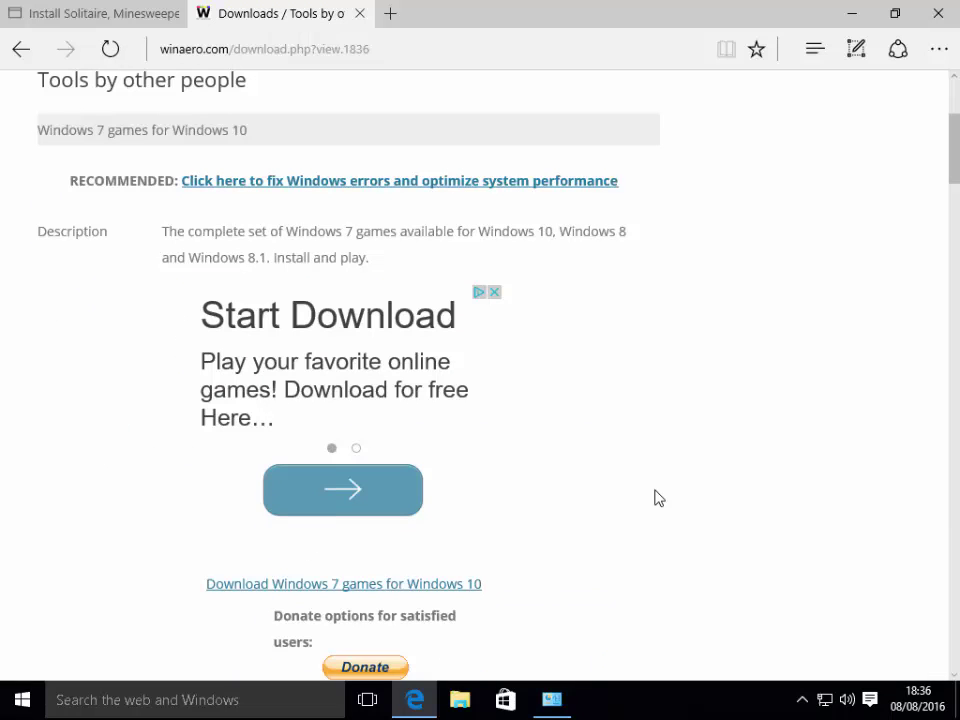
scroll(657, 497, down, 1)
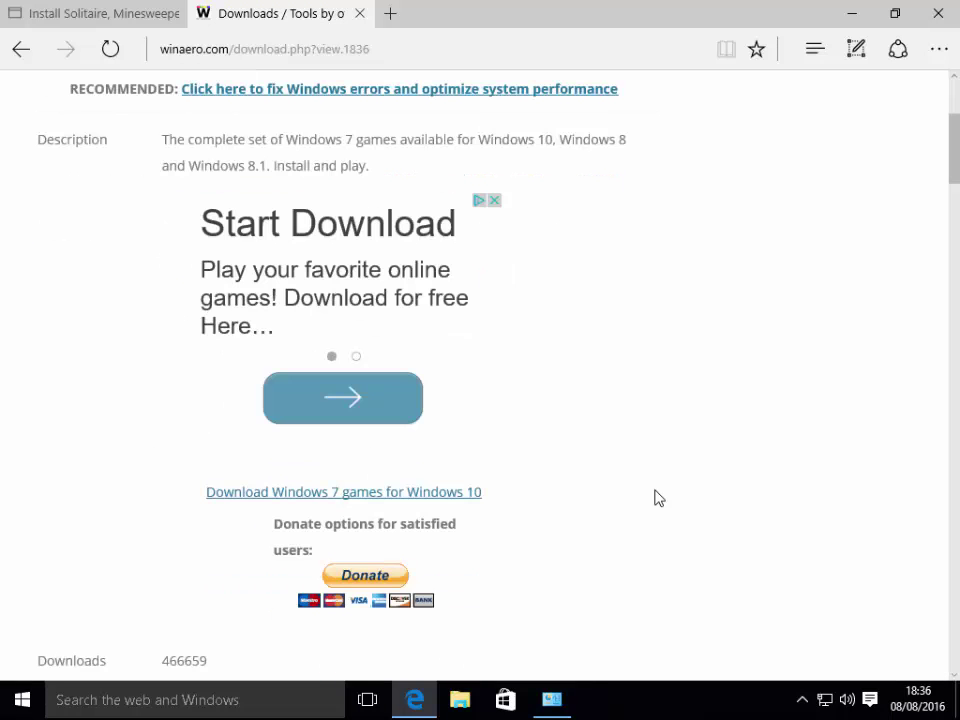
click(375, 492)
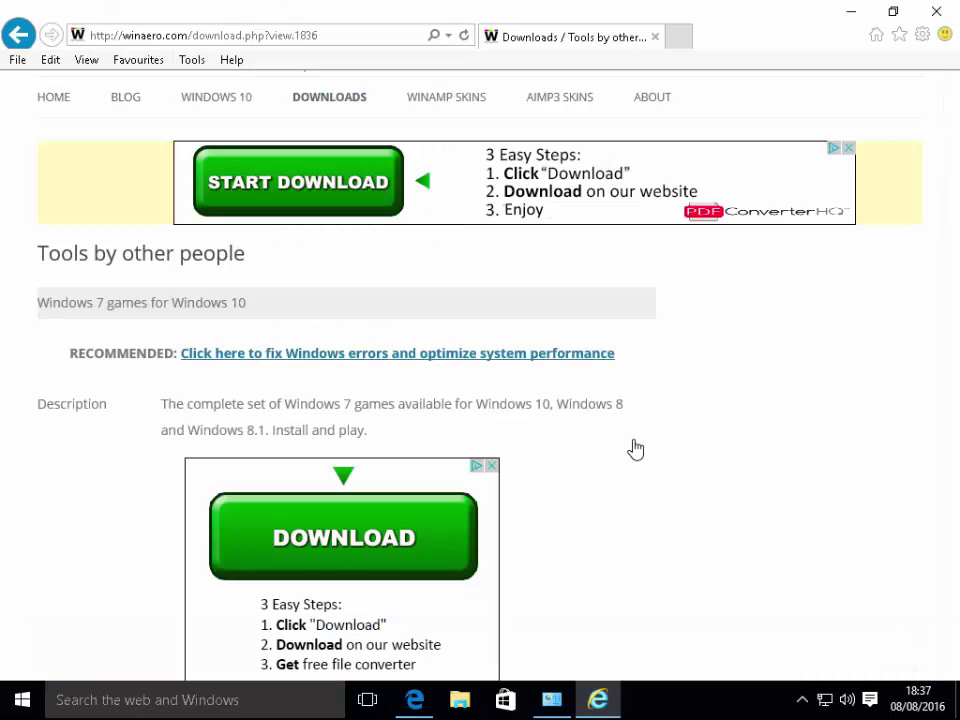
In Internet Explorer, download the Windows 7 games for Windows 10 ZIP archive from winaero.com and save it.
scroll(776, 469, down, 5)
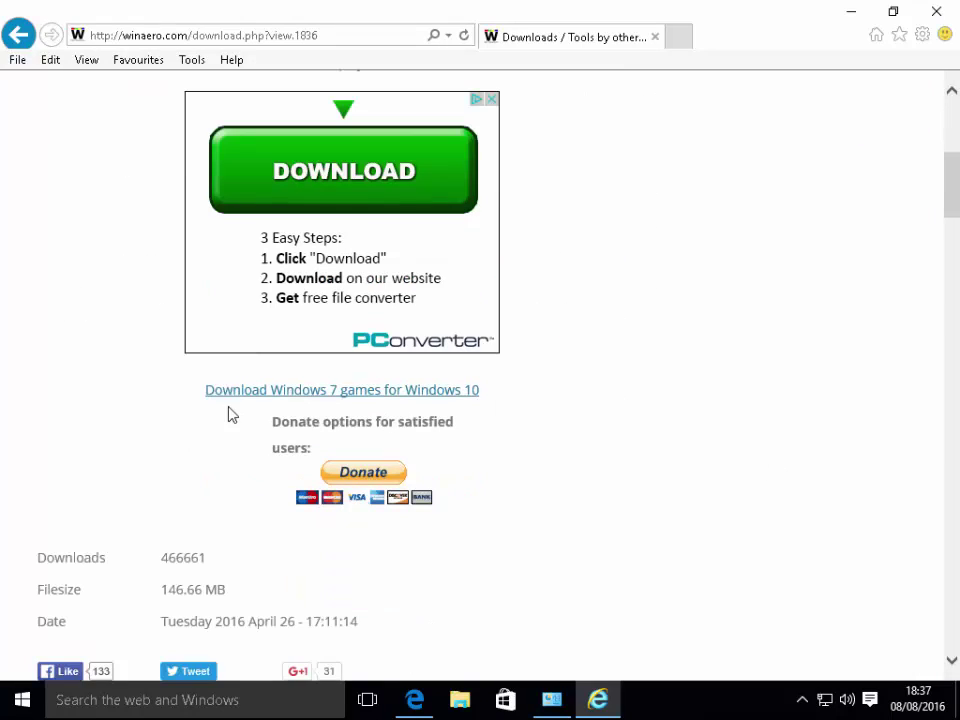
click(366, 398)
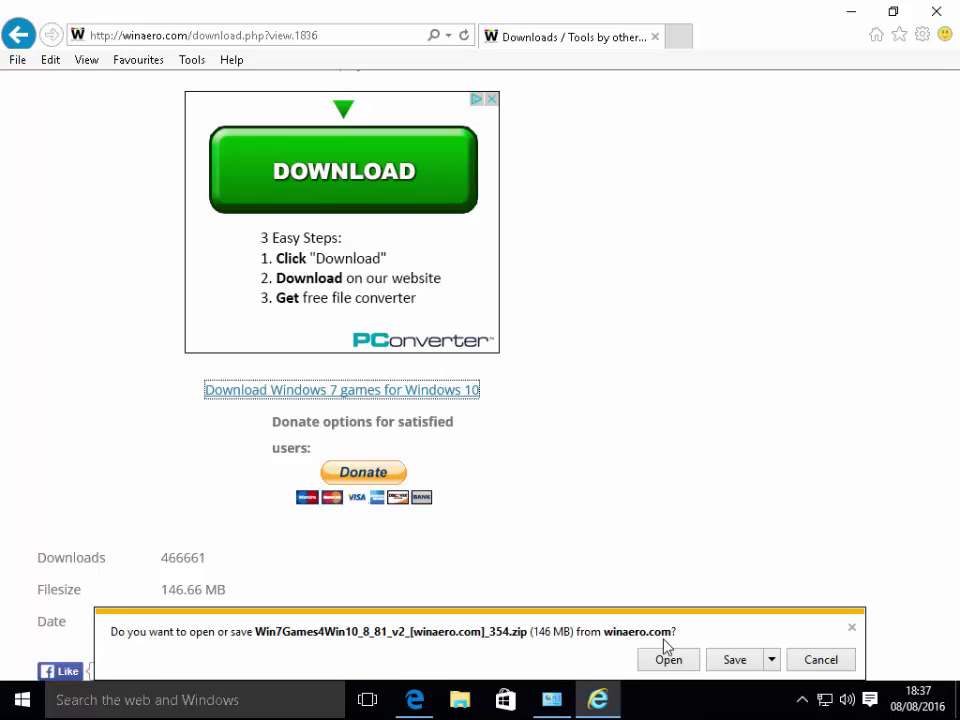
click(735, 660)
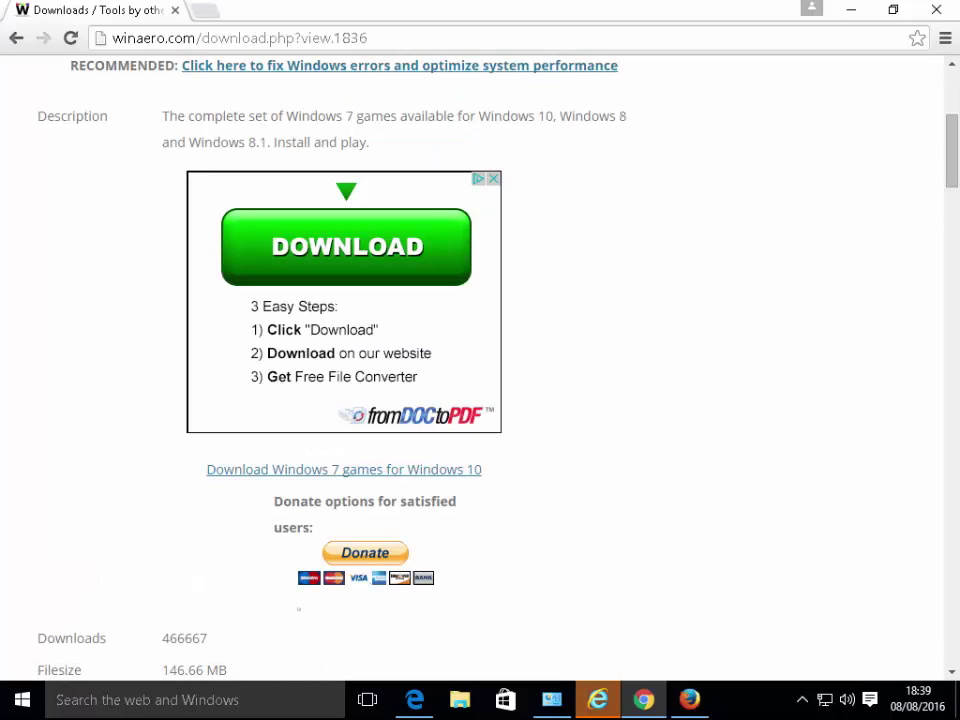
In Google Chrome, start downloading the Windows 7 games for Windows 10 ZIP archive from the Winaero page.
click(291, 482)
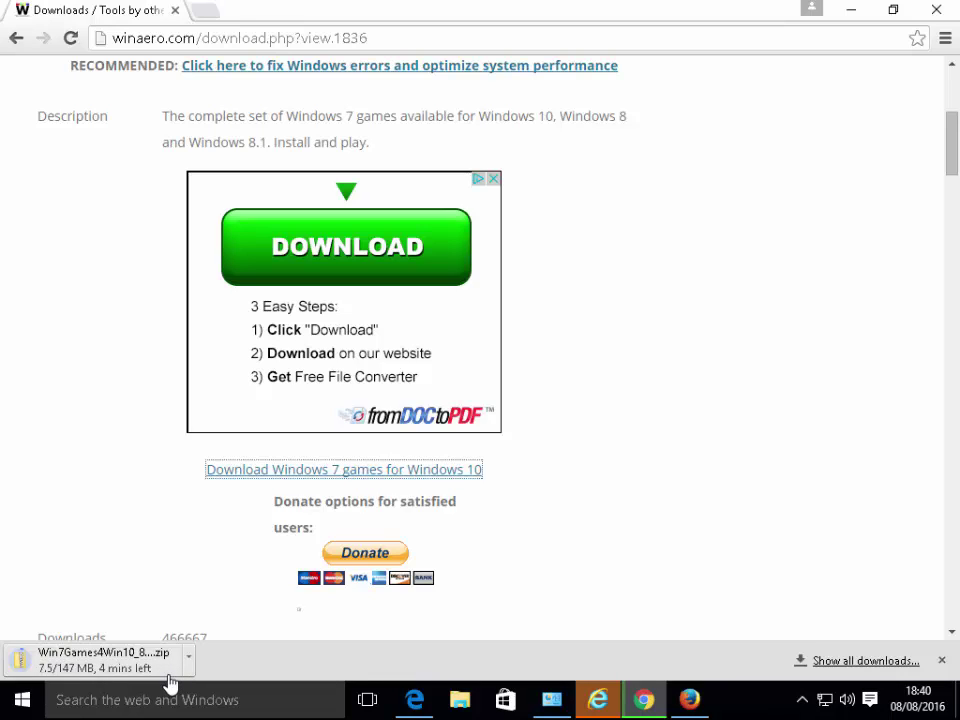
In Mozilla Firefox, download the Windows 7 games for Windows 10 ZIP archive from the Winaero page and save the file.
key(alt+Tab)
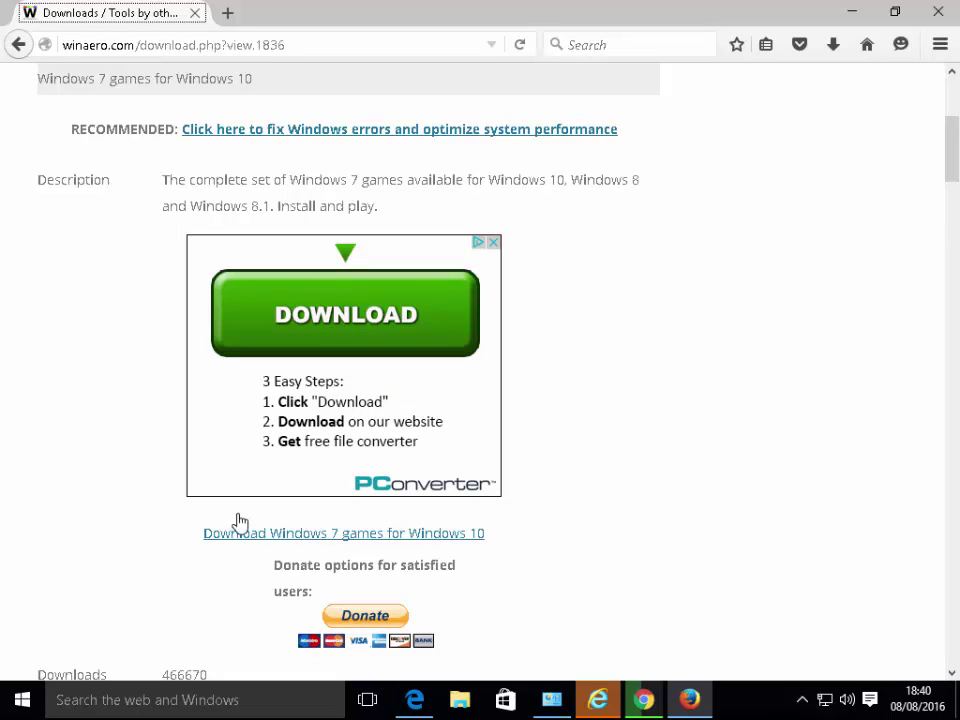
click(289, 535)
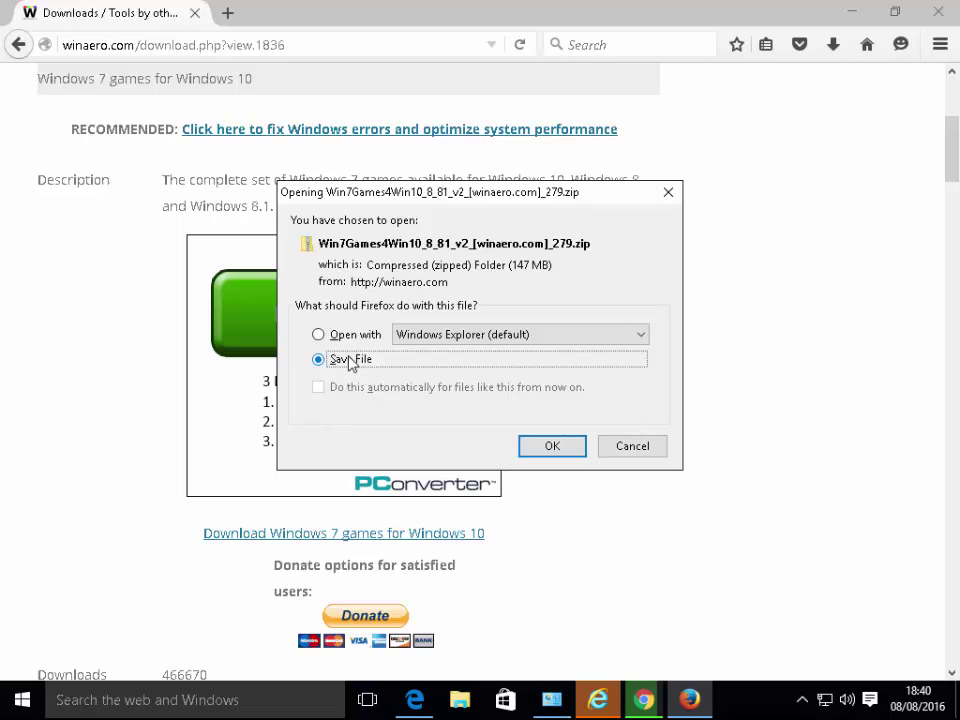
click(546, 451)
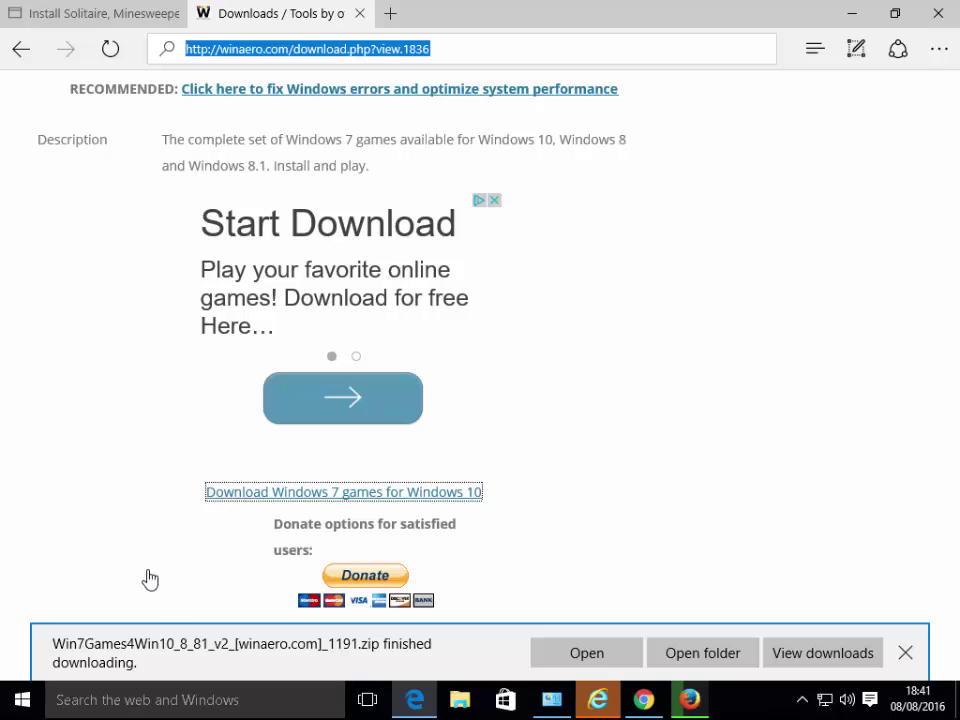
Open the downloaded Windows 7 games ZIP archive from the finished downloads in Edge, Internet Explorer and Firefox.
click(575, 655)
click(597, 663)
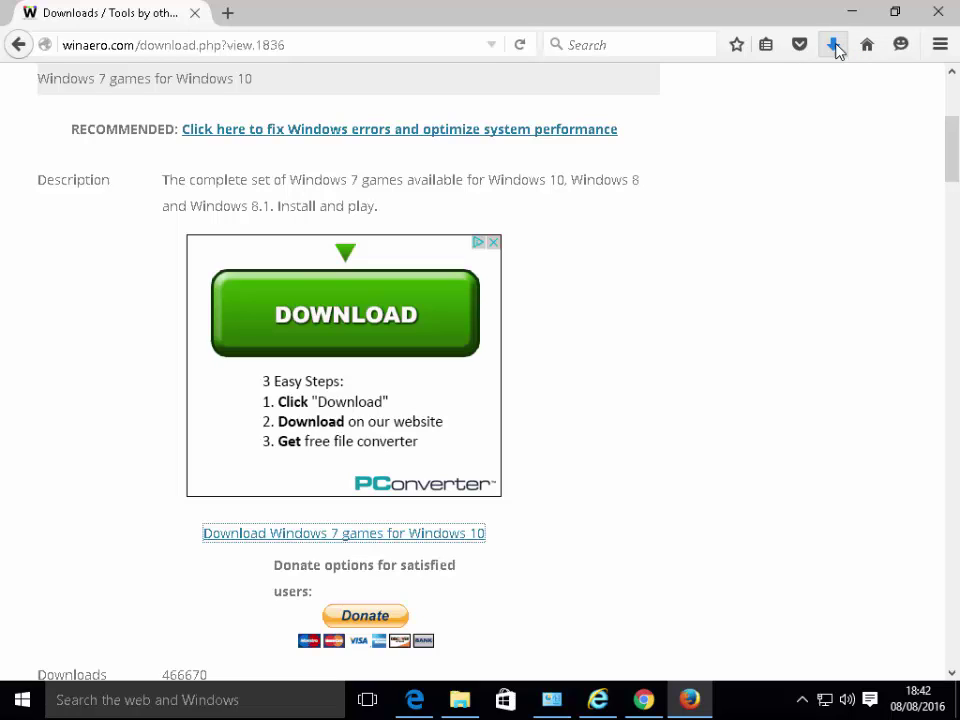
click(836, 48)
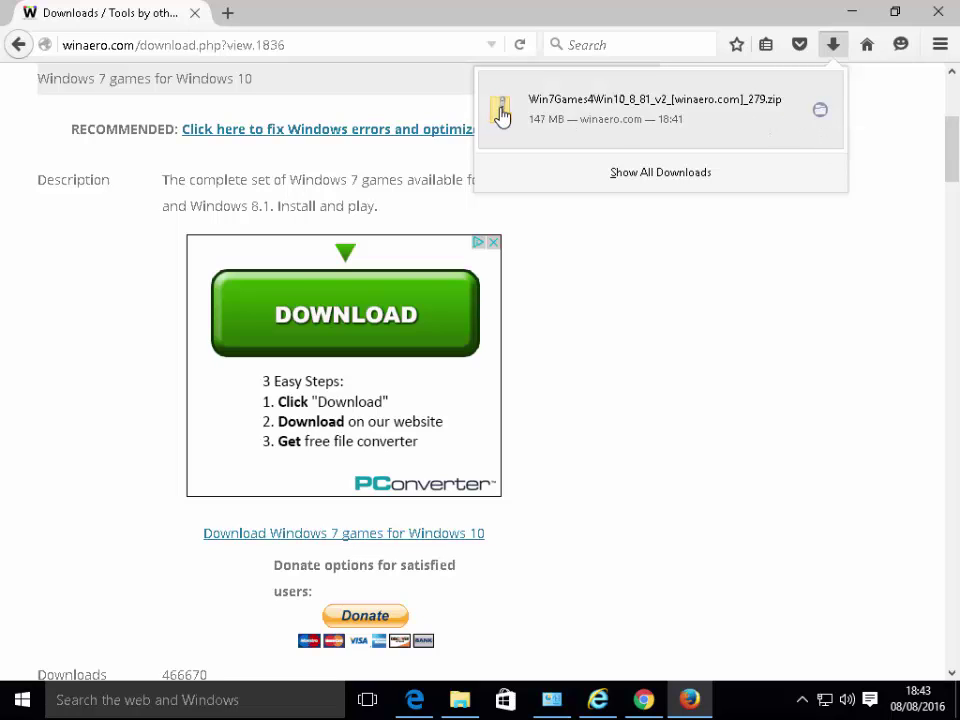
click(575, 110)
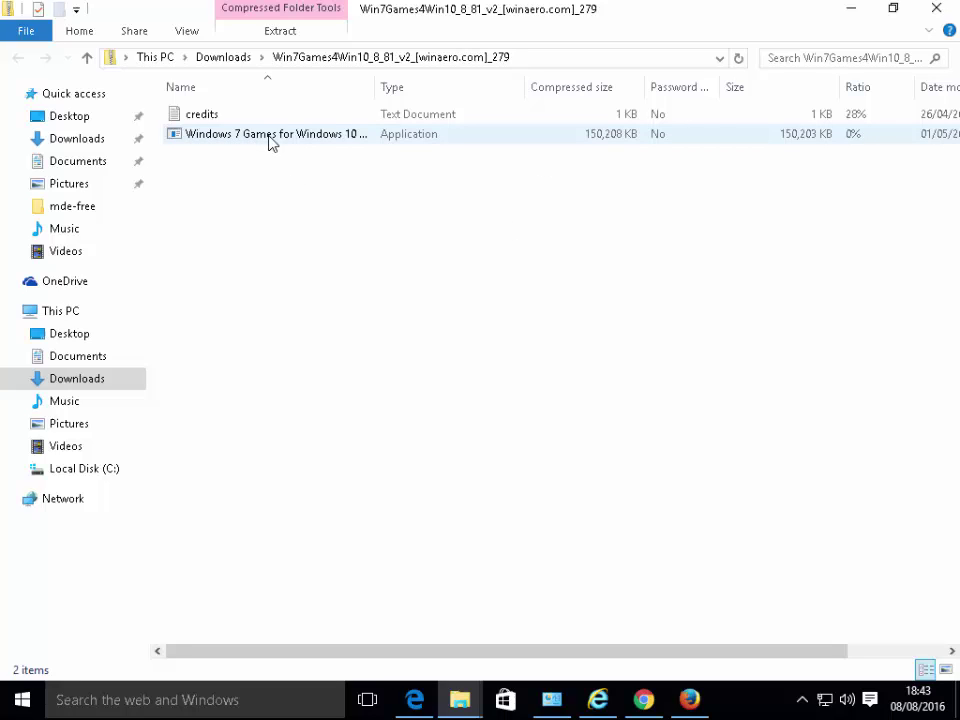
Widen the archive's Name column and extract all its files to the suggested folder in Downloads.
drag(377, 88, 490, 91)
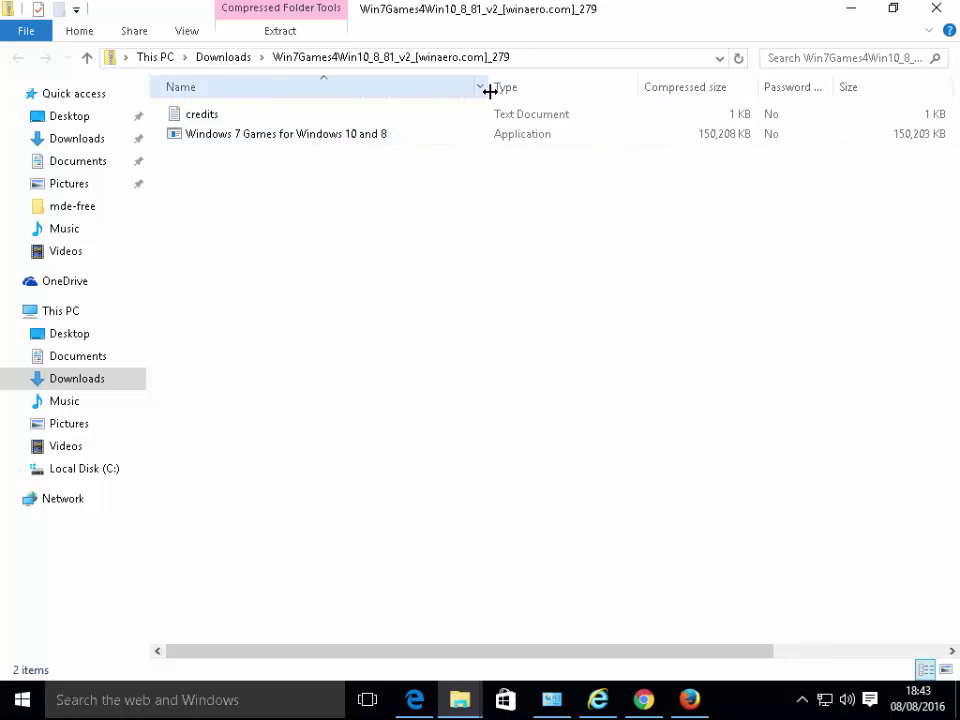
double_click(284, 142)
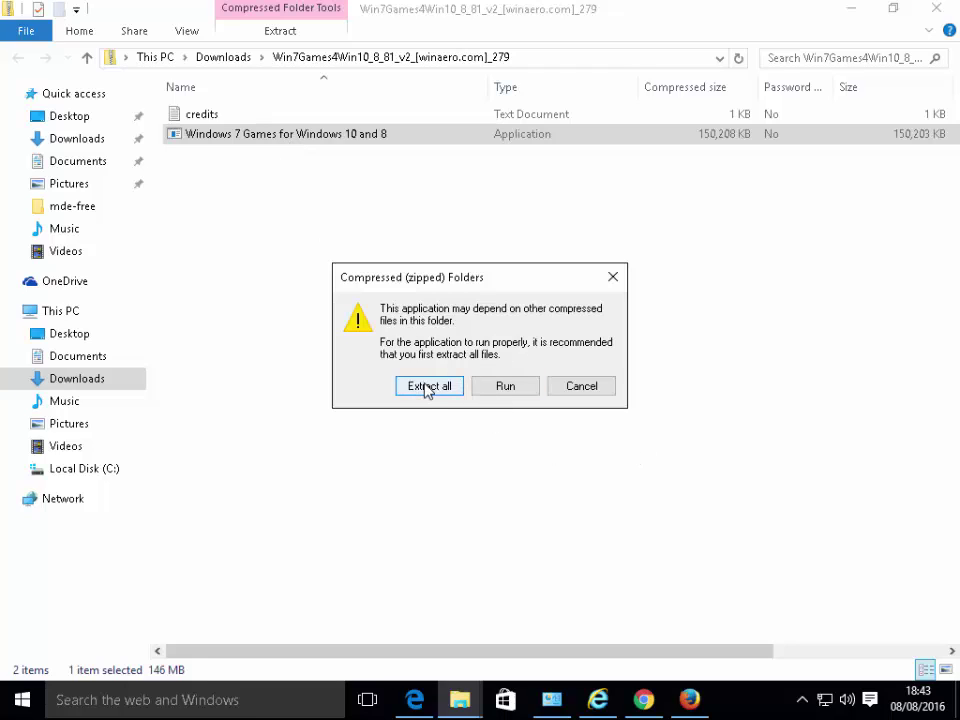
click(446, 390)
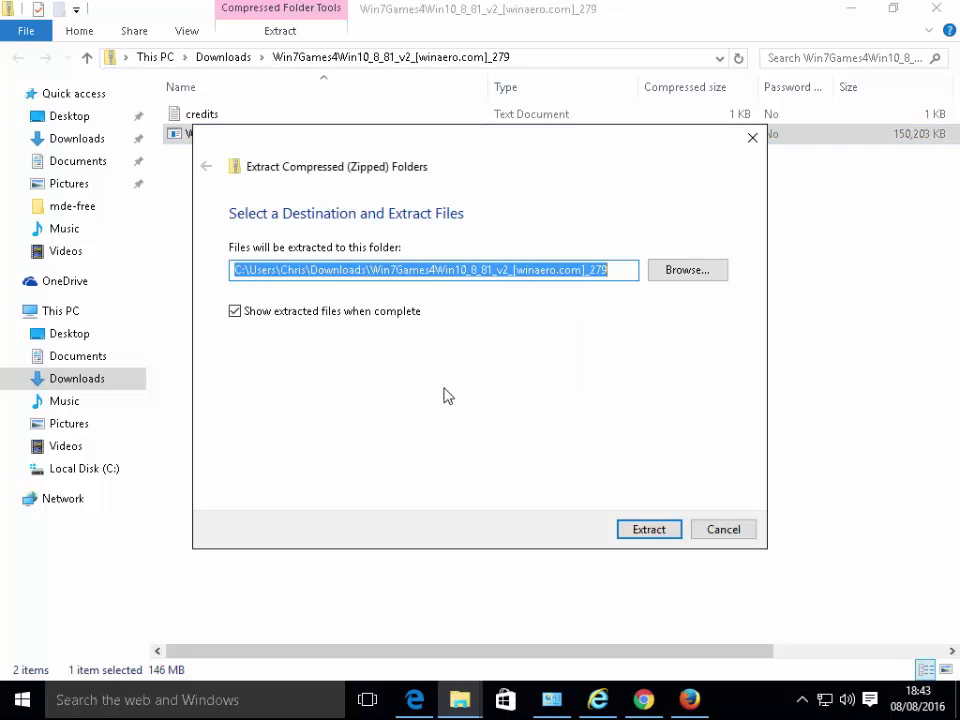
click(649, 529)
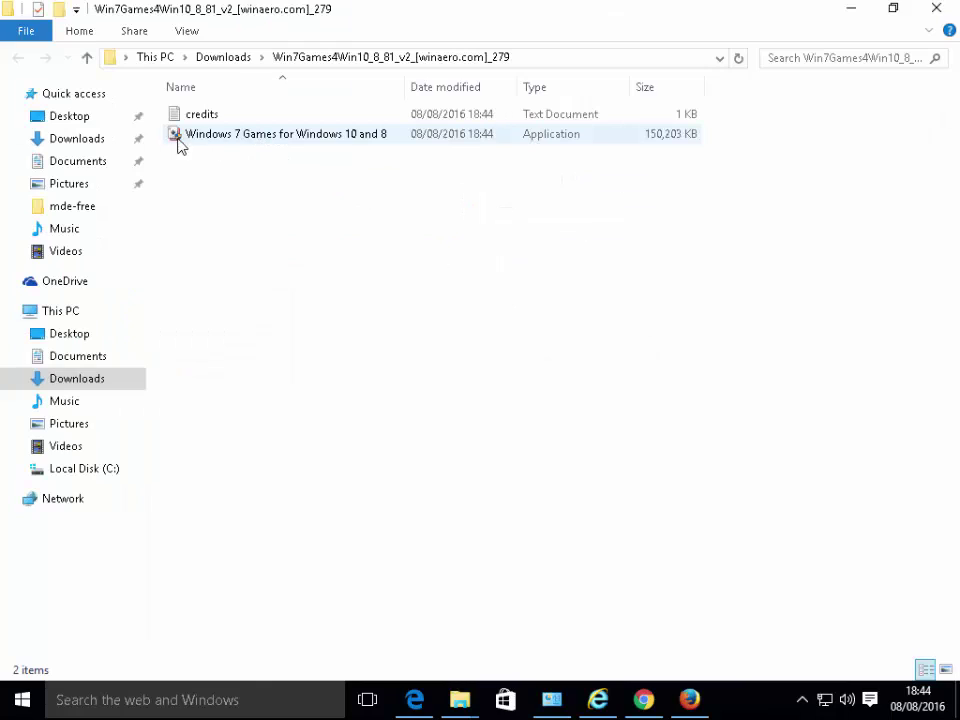
Run the extracted "Windows 7 Games for Windows 10 and 8" installer, allow it to make changes, and choose English as the language.
click(340, 142)
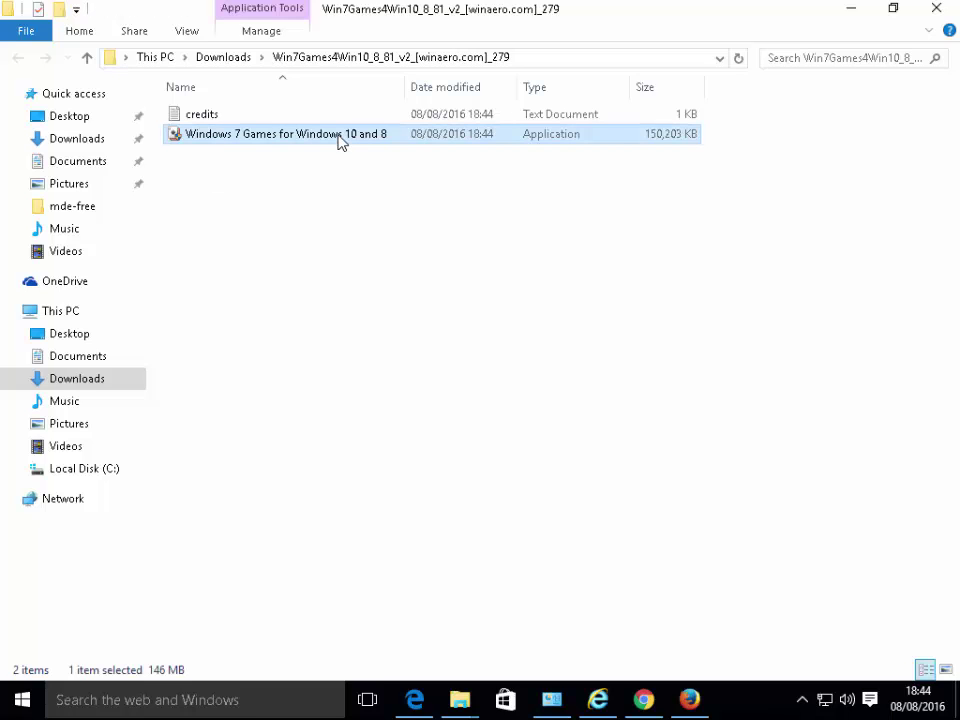
double_click(340, 142)
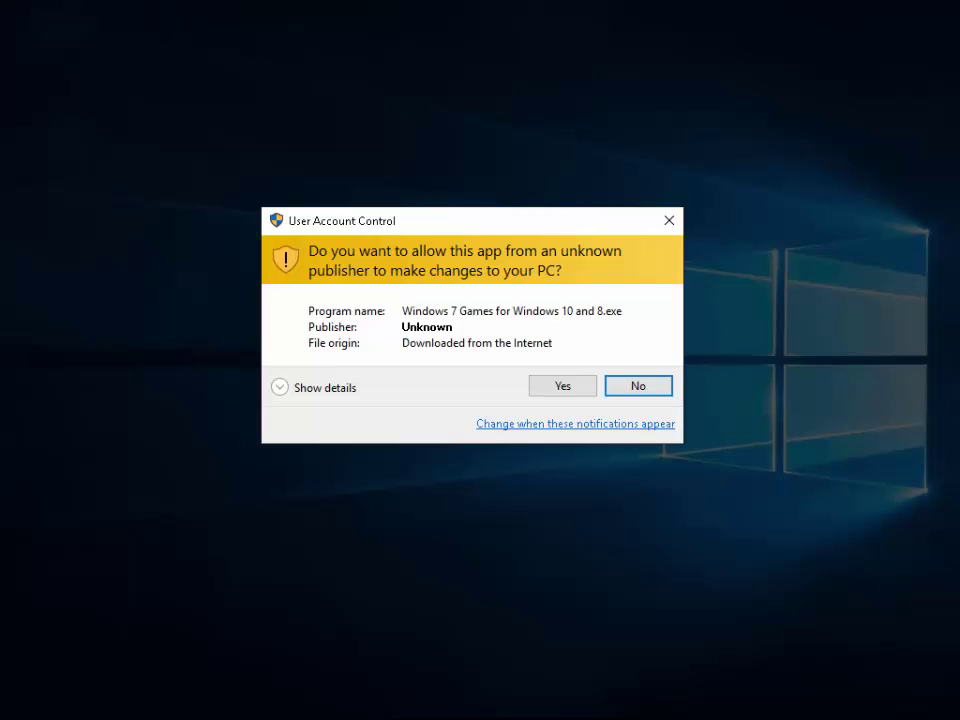
click(563, 387)
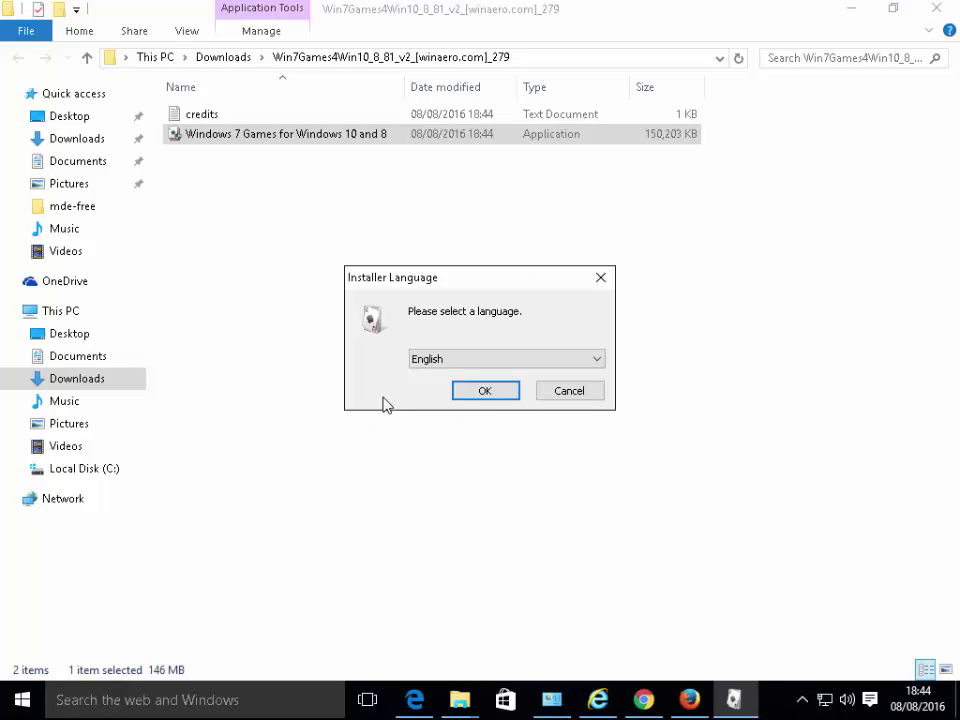
click(481, 367)
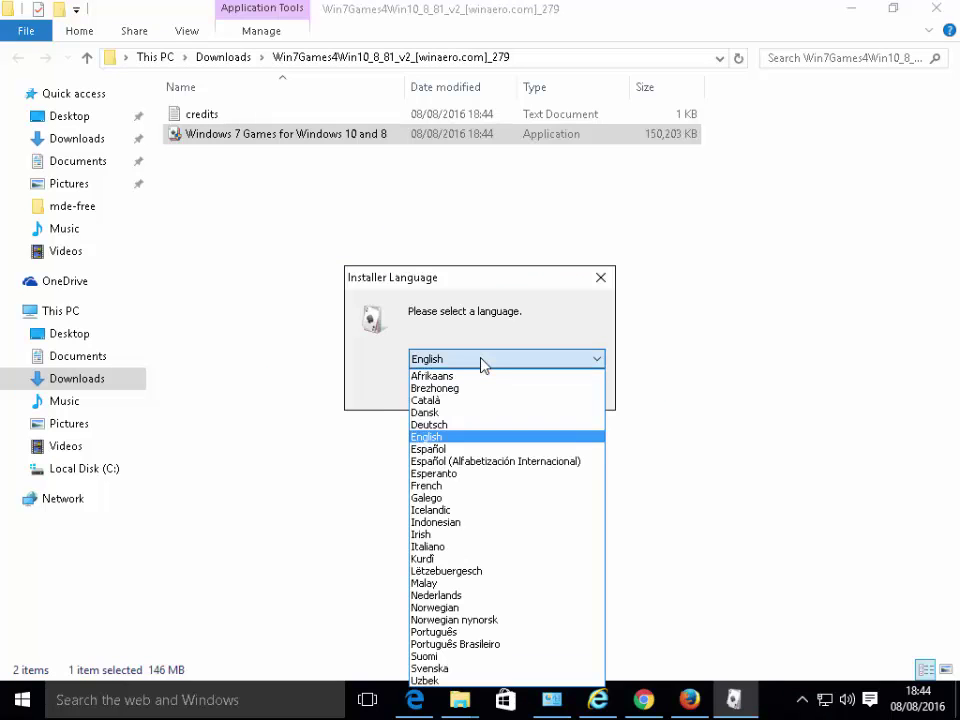
click(470, 440)
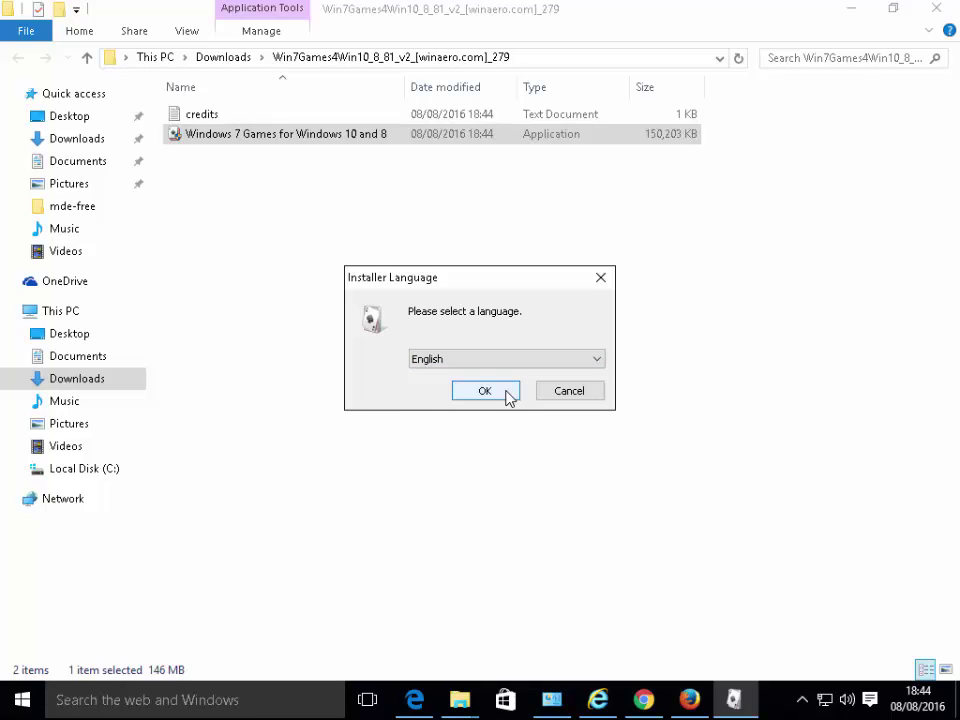
click(509, 396)
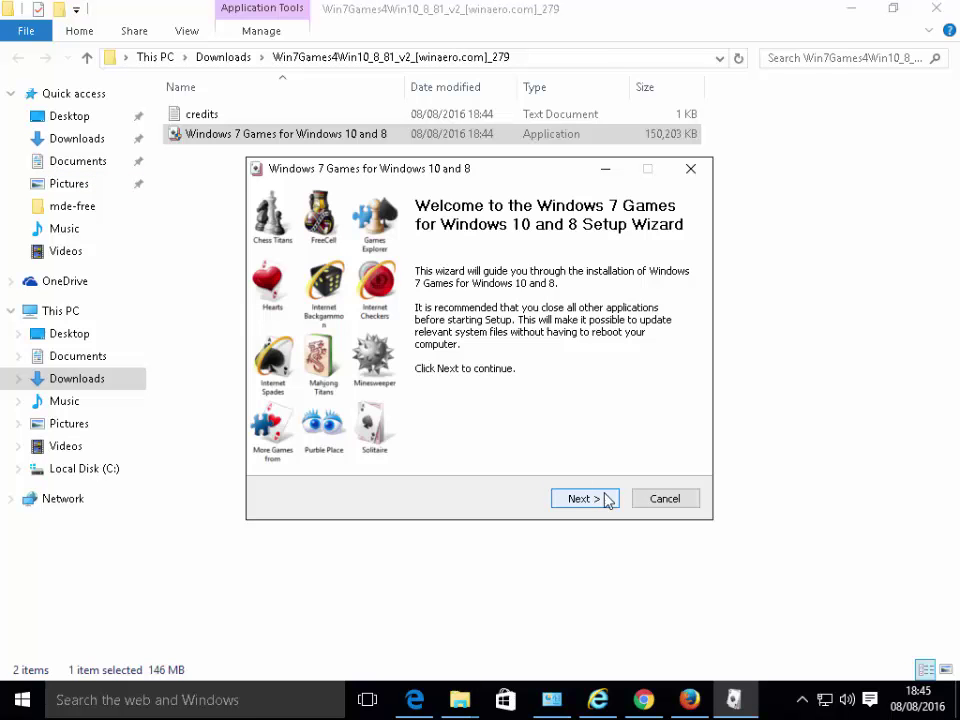
Install all the listed game components and finish the setup wizard with the Winaero Tweaker option unchecked.
click(607, 500)
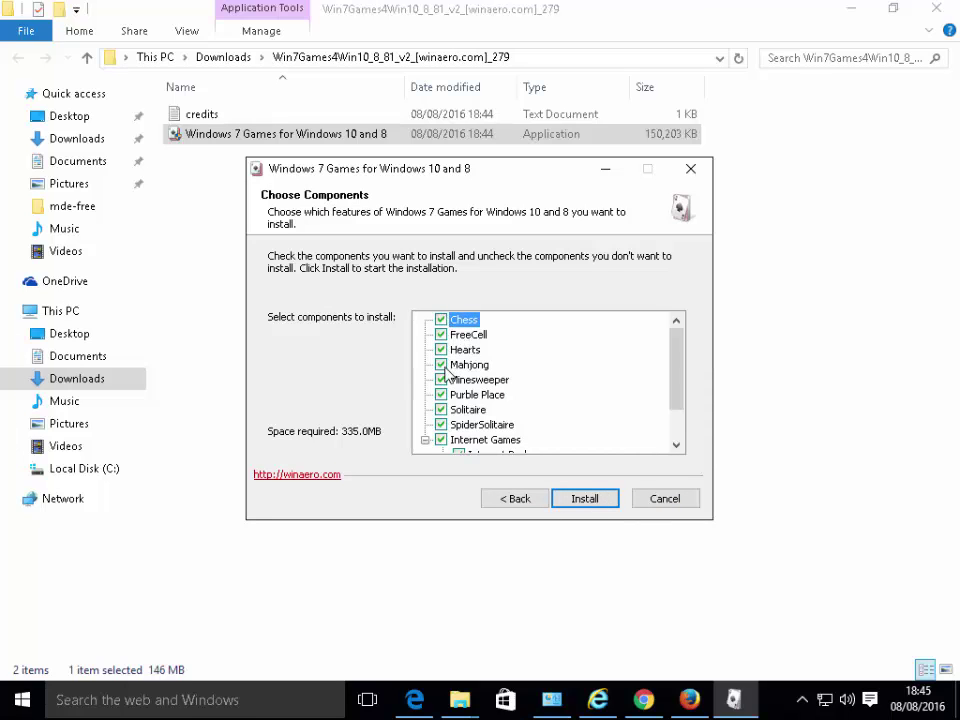
drag(679, 369, 673, 321)
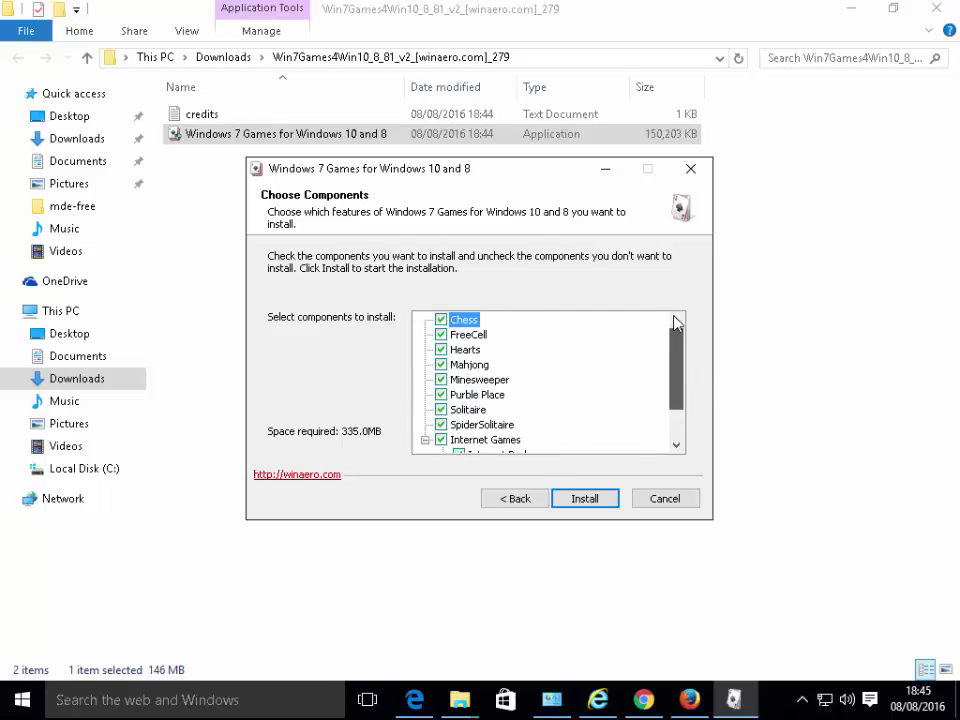
click(602, 503)
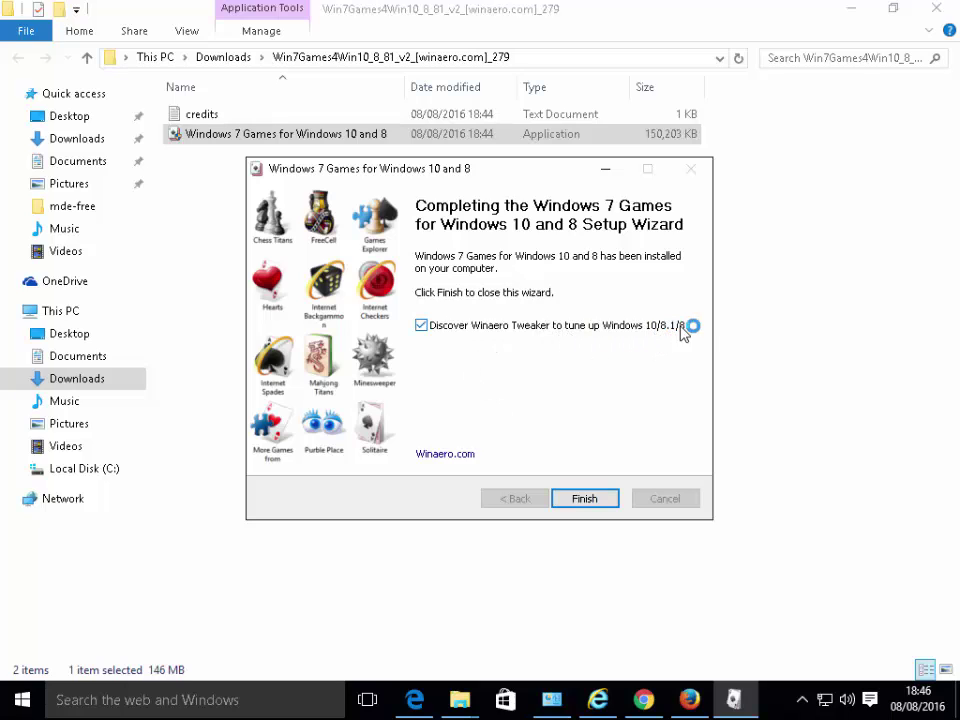
click(424, 330)
click(585, 498)
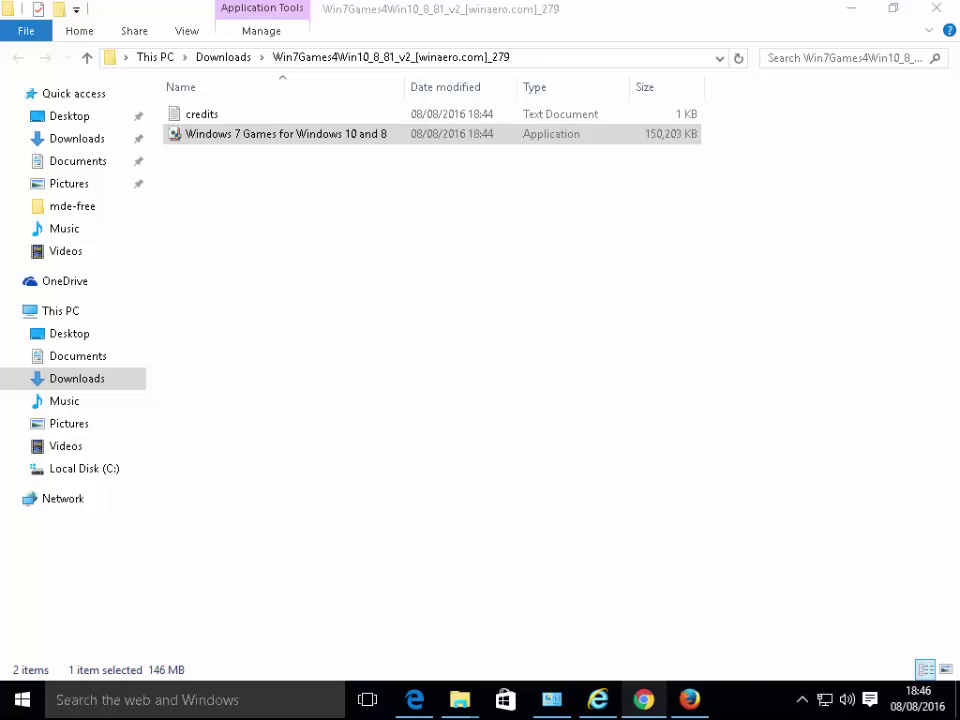
Close the File Explorer windows and all open browsers, including every tab in Edge.
click(936, 12)
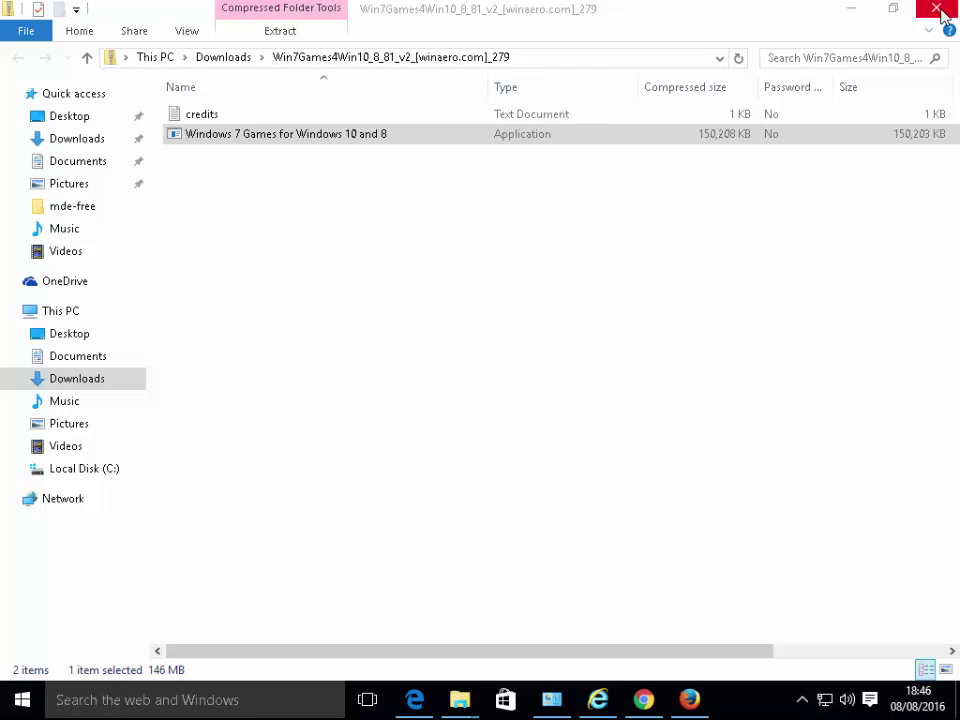
click(941, 13)
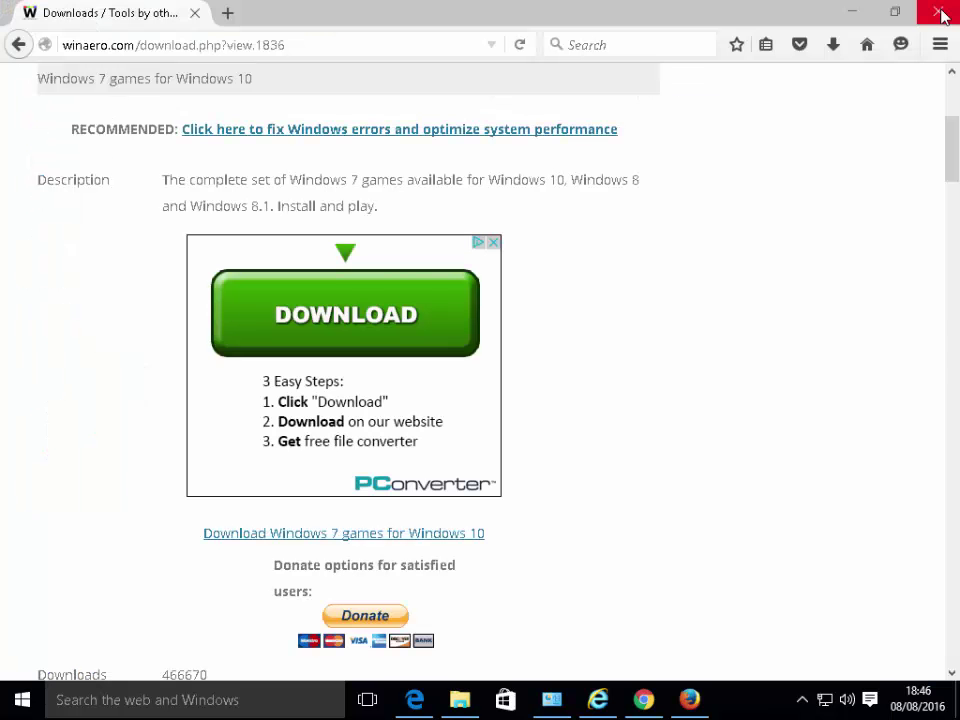
click(941, 13)
click(940, 11)
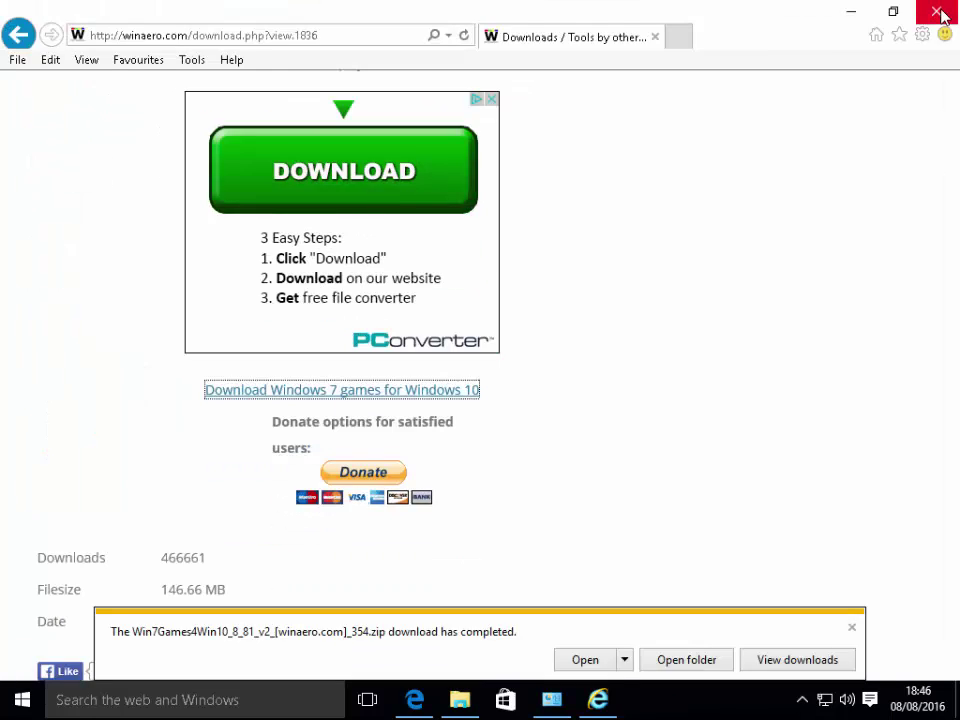
click(940, 11)
click(940, 11)
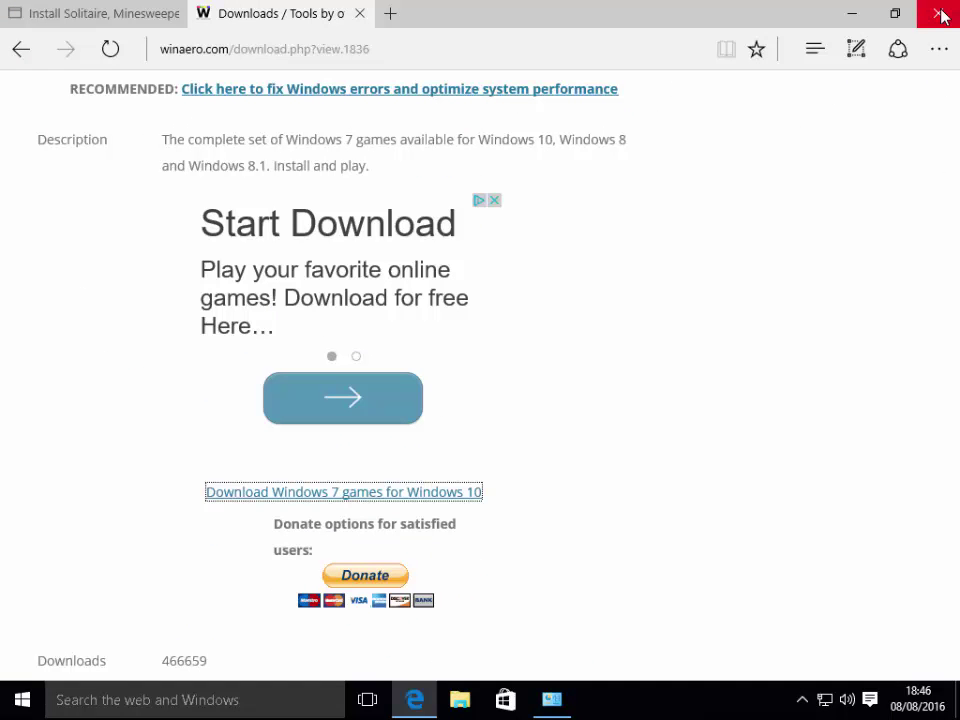
click(940, 13)
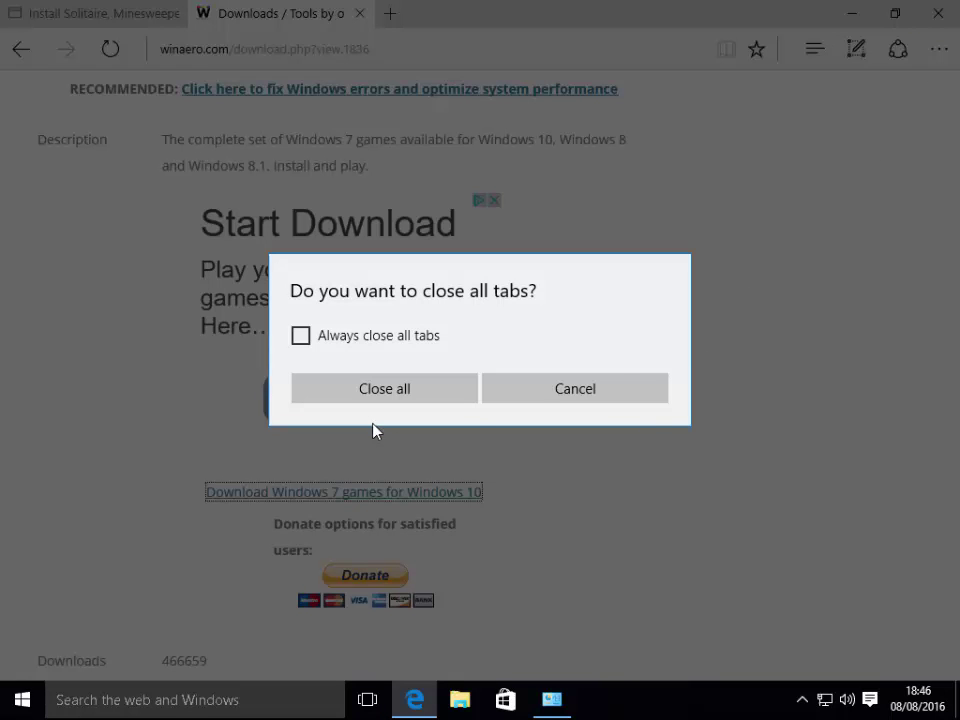
click(398, 390)
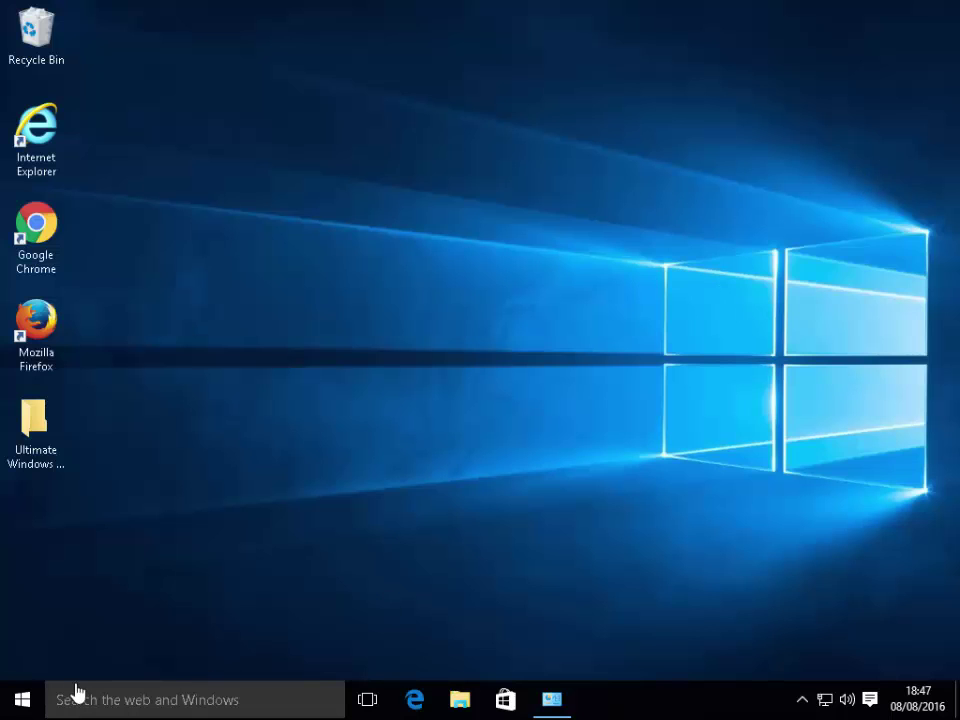
Find the Games folder in the Start menu's full app list and launch Solitaire from it.
click(24, 704)
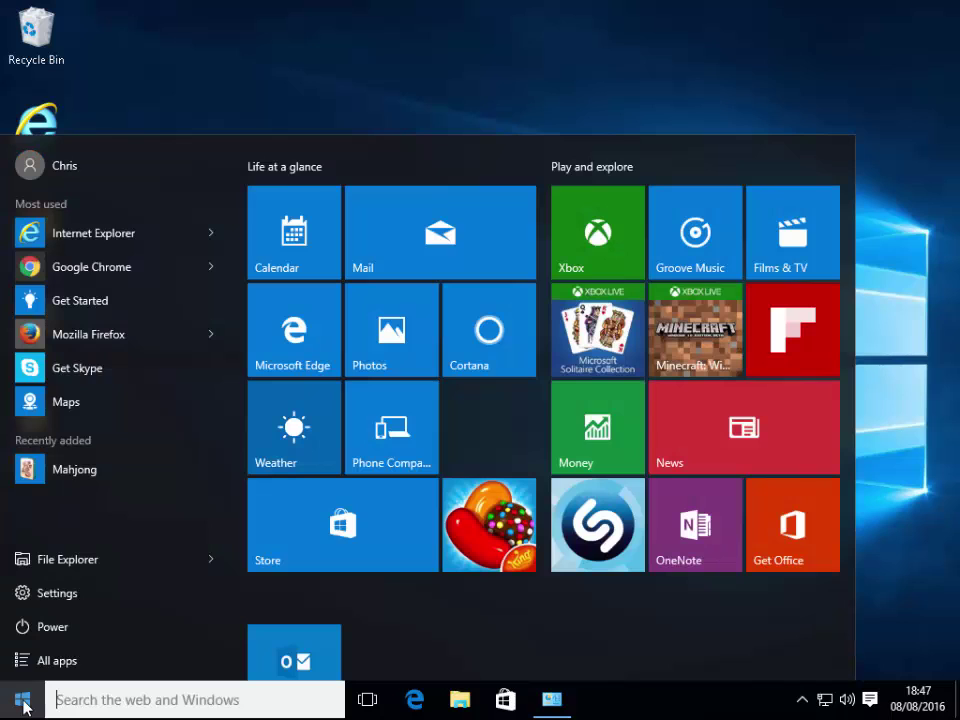
click(89, 662)
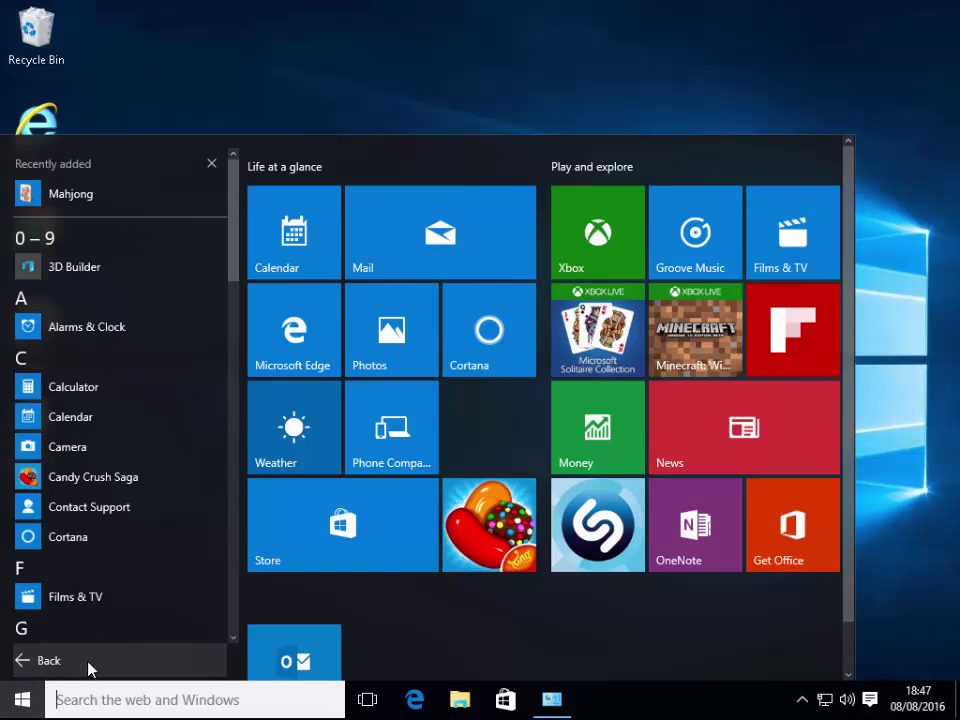
scroll(95, 518, down, 1)
scroll(95, 518, down, 1)
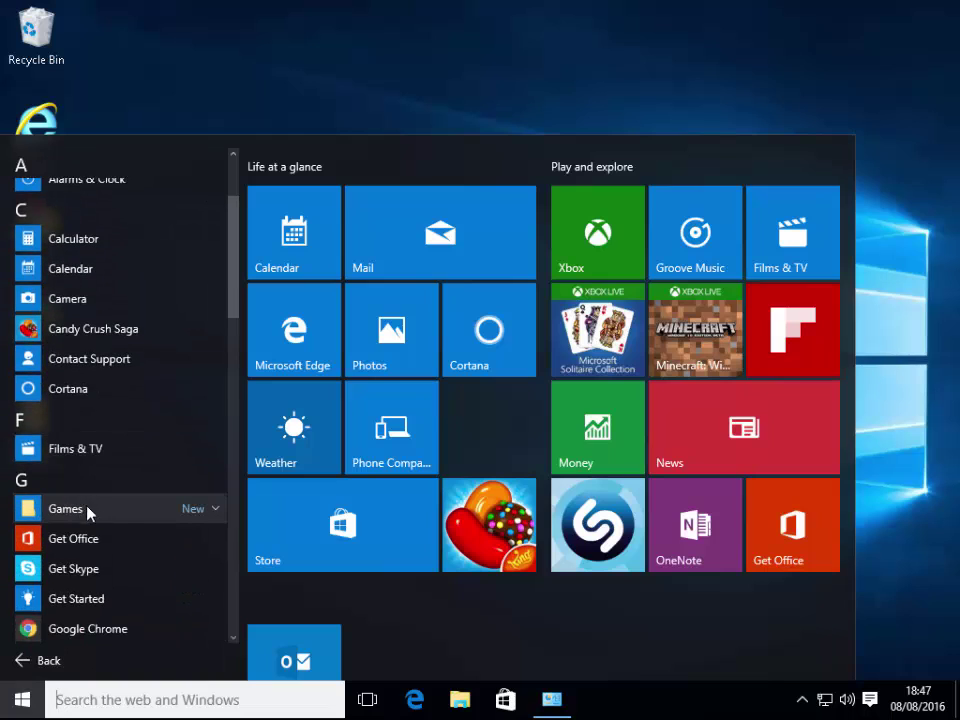
scroll(111, 512, down, 2)
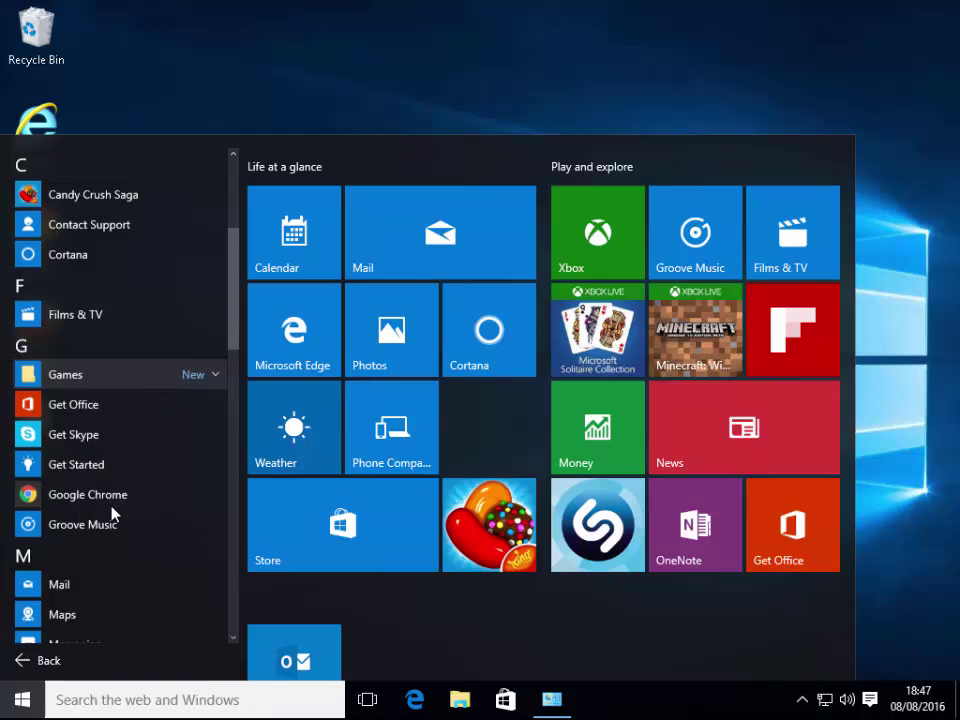
click(77, 362)
scroll(62, 431, down, 3)
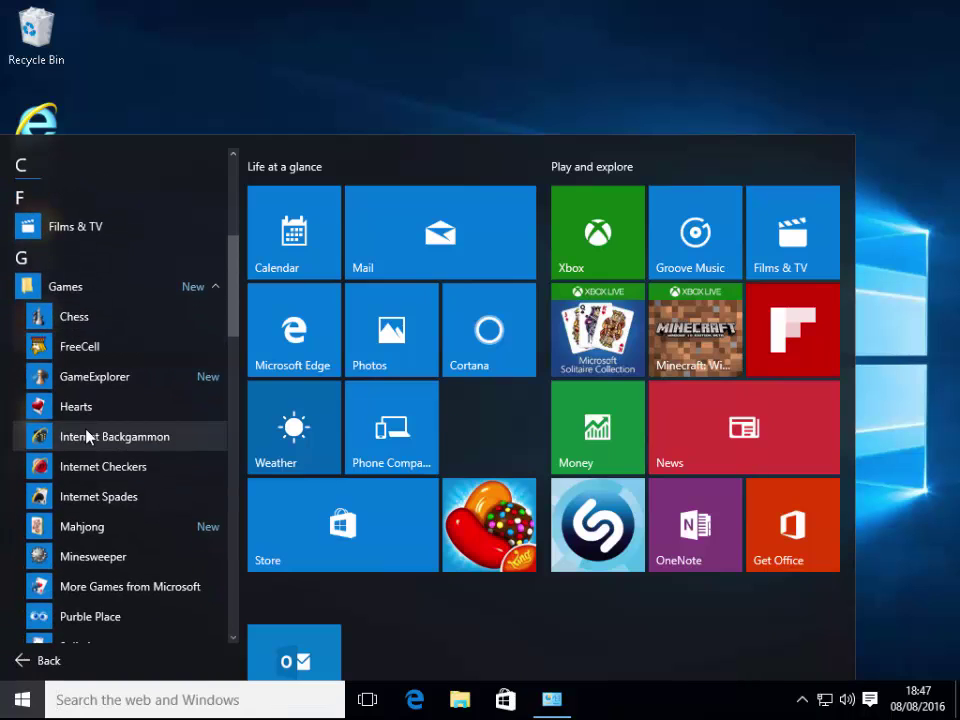
scroll(99, 515, up, 1)
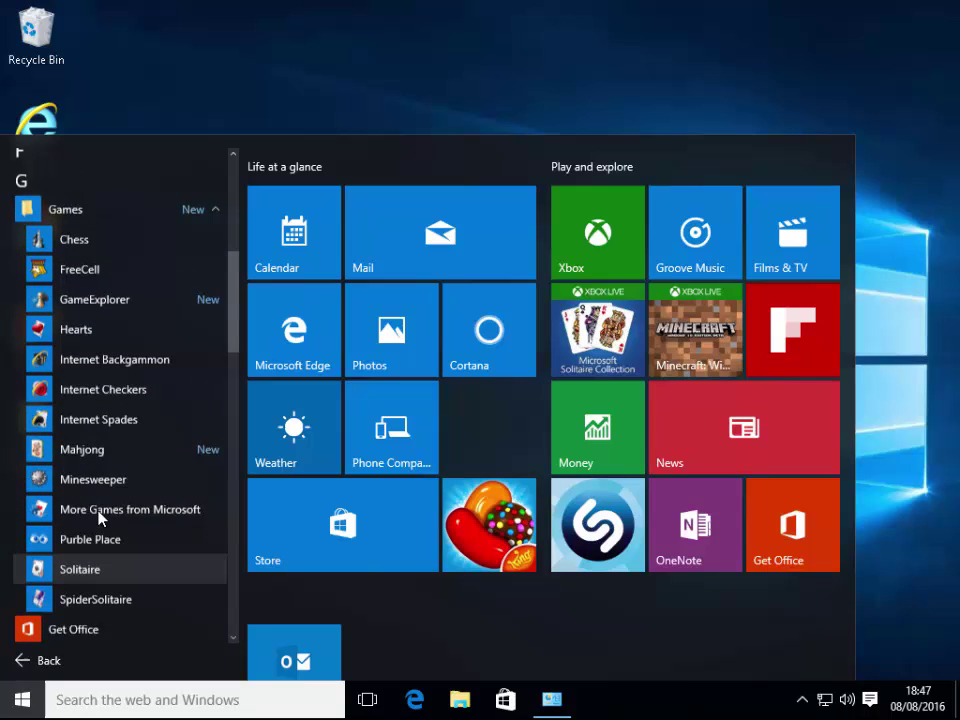
click(80, 574)
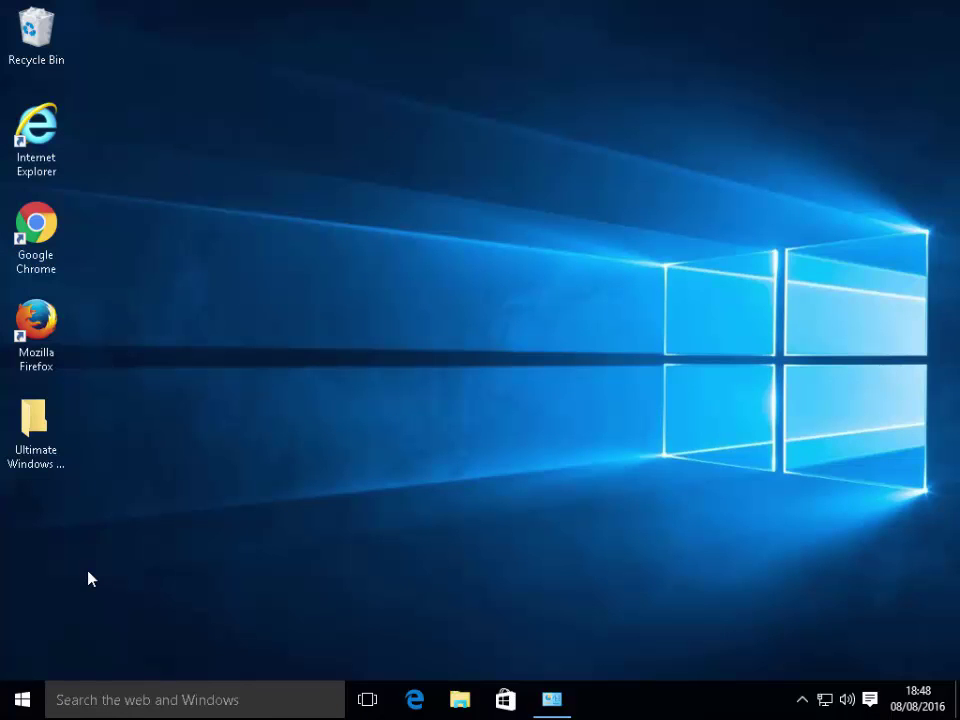